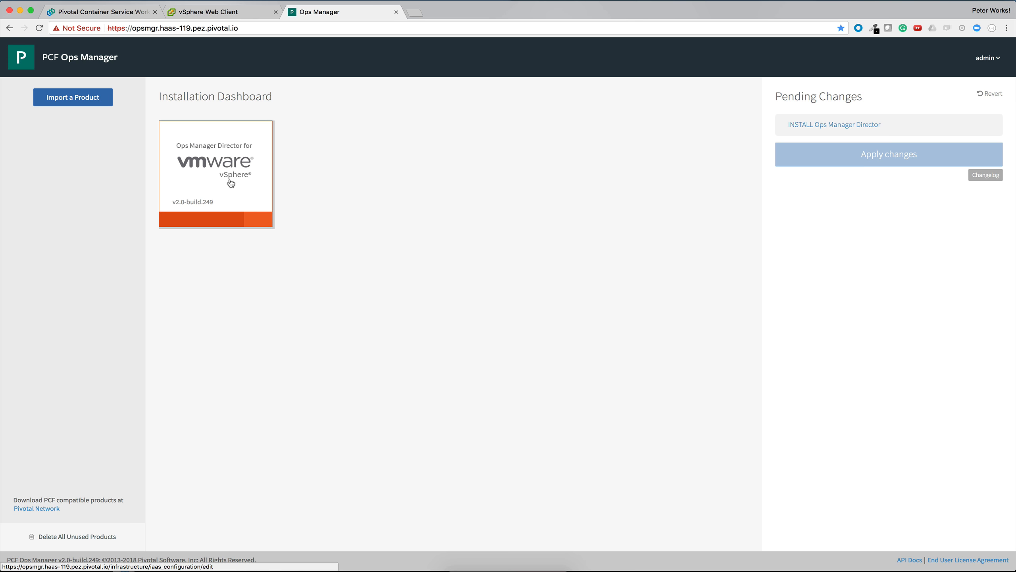
Step: Open the Ops Manager Director for vSphere tile to its vCenter Config settings
left_click(228, 184)
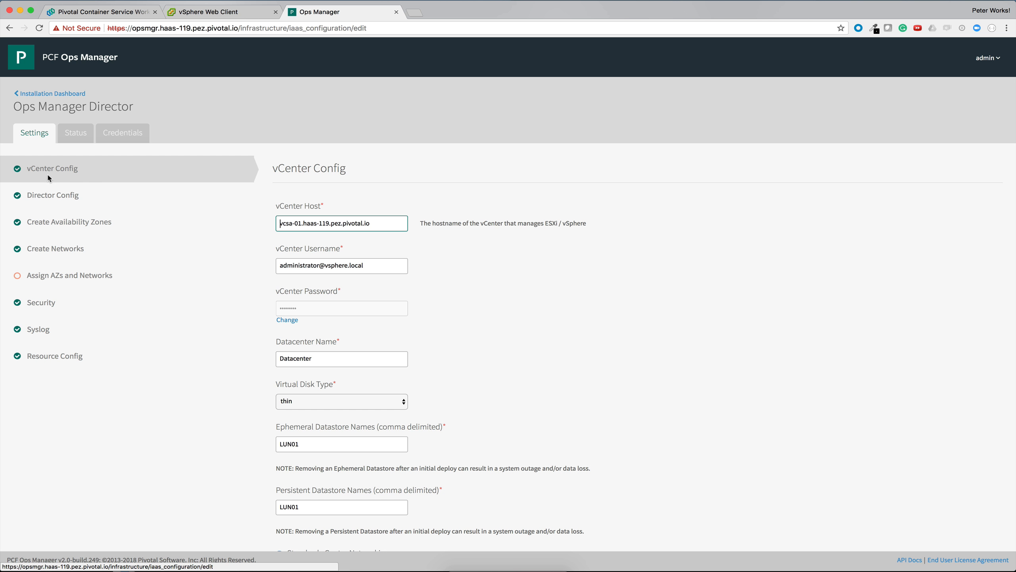
scroll(45, 168, "down", 1)
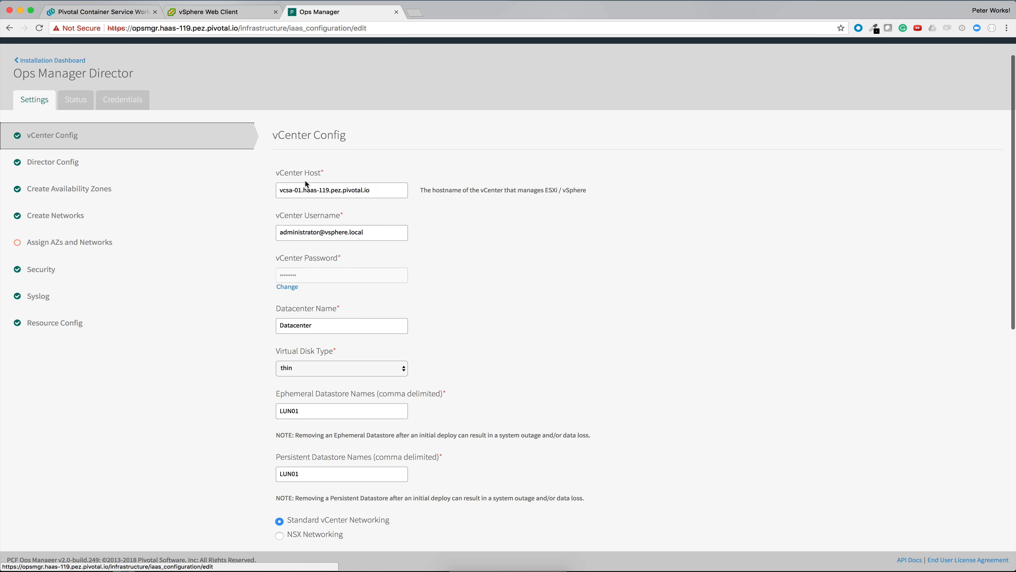
scroll(360, 216, "up", 1)
scroll(370, 226, "down", 1)
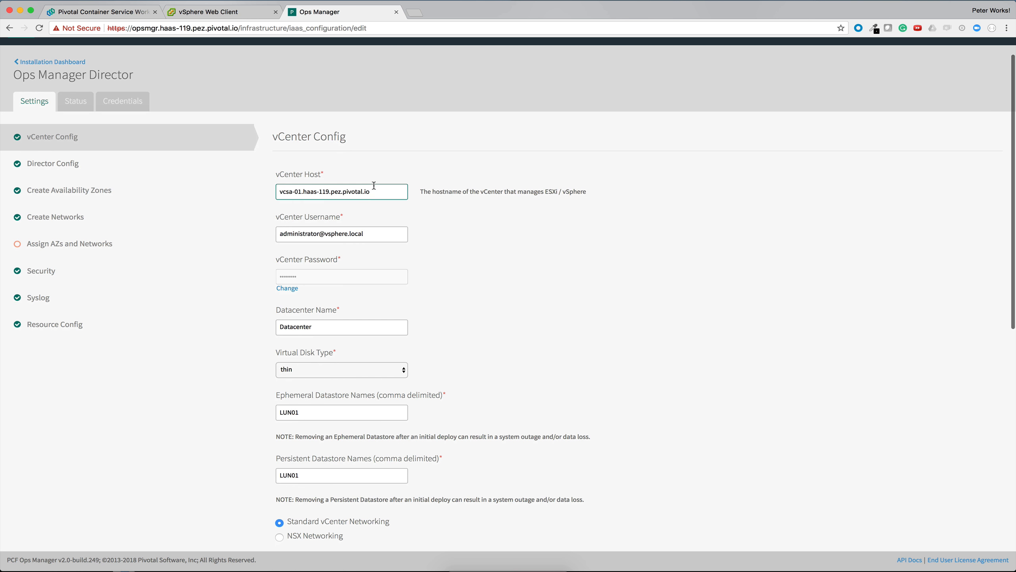
scroll(374, 187, "down", 4)
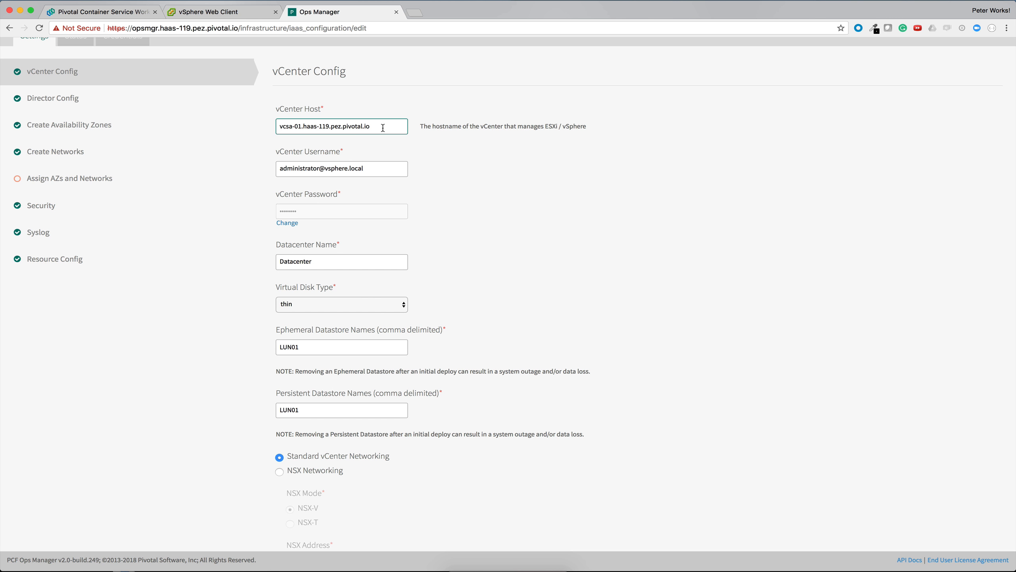
Step: Check the vCenter host and username against the address and signed-in account in the vSphere Web Client
left_click_drag(384, 127, 270, 129)
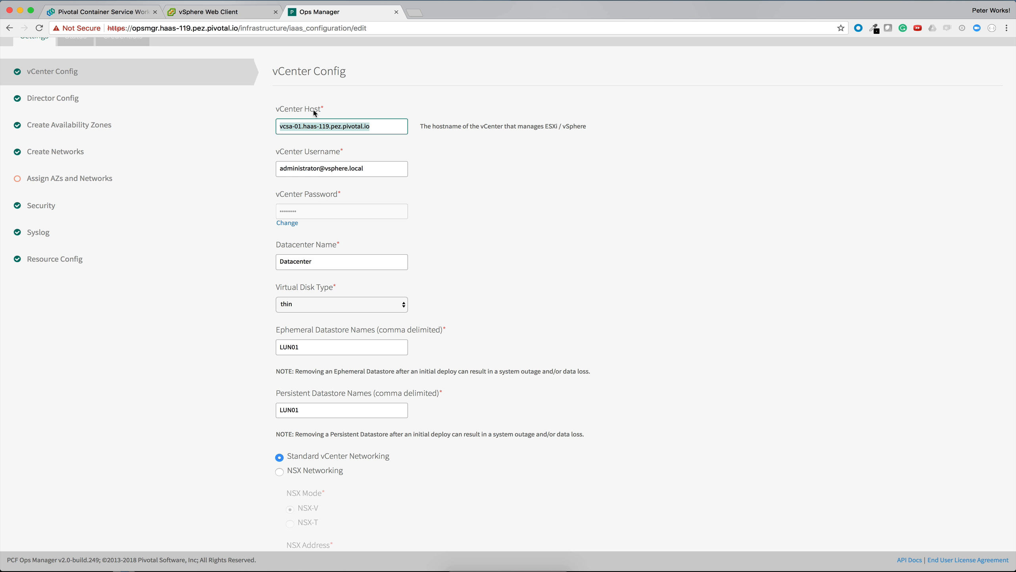
left_click(182, 12)
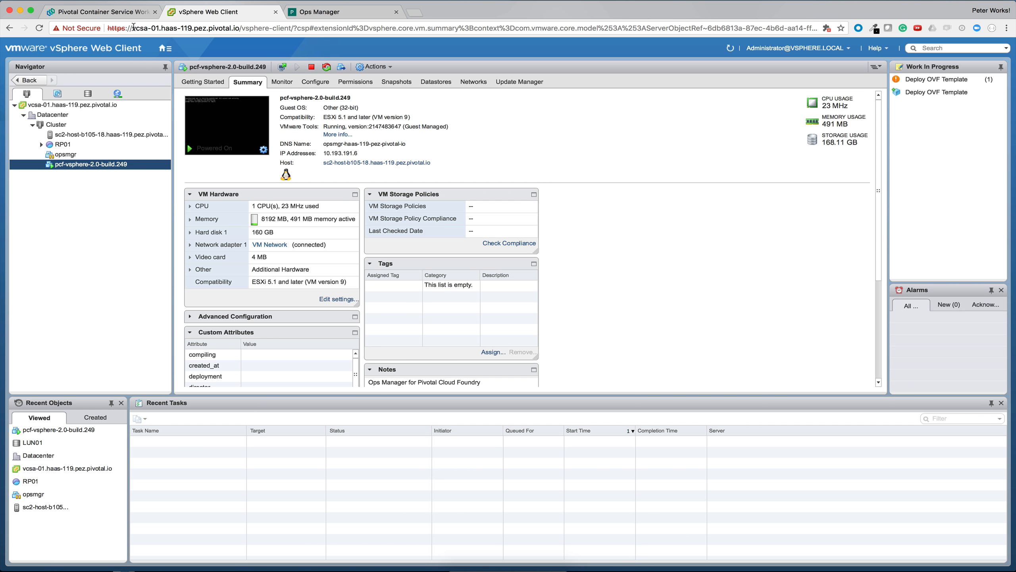
left_click_drag(132, 29, 240, 29)
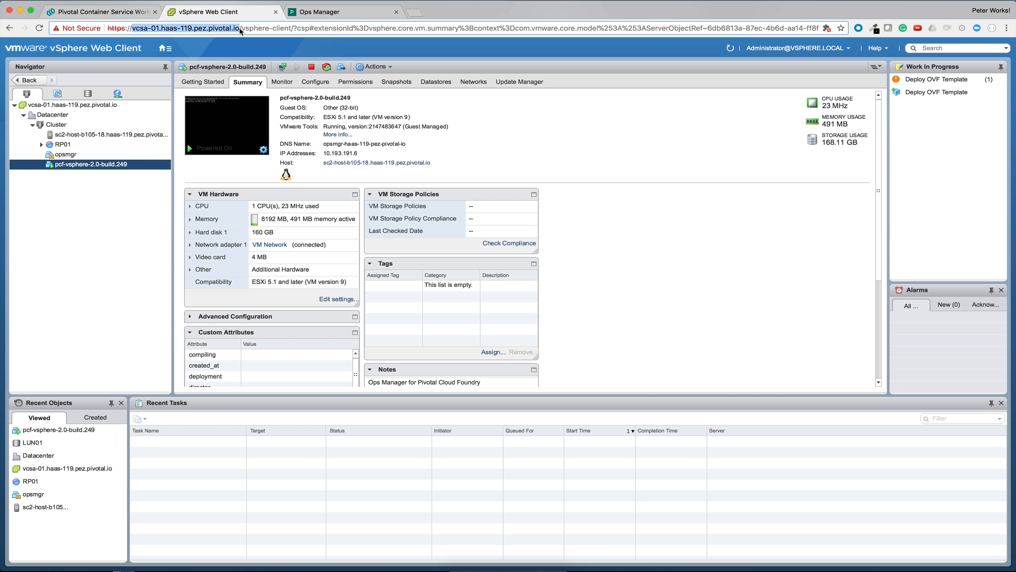
left_click(320, 11)
left_click_drag(374, 169, 287, 169)
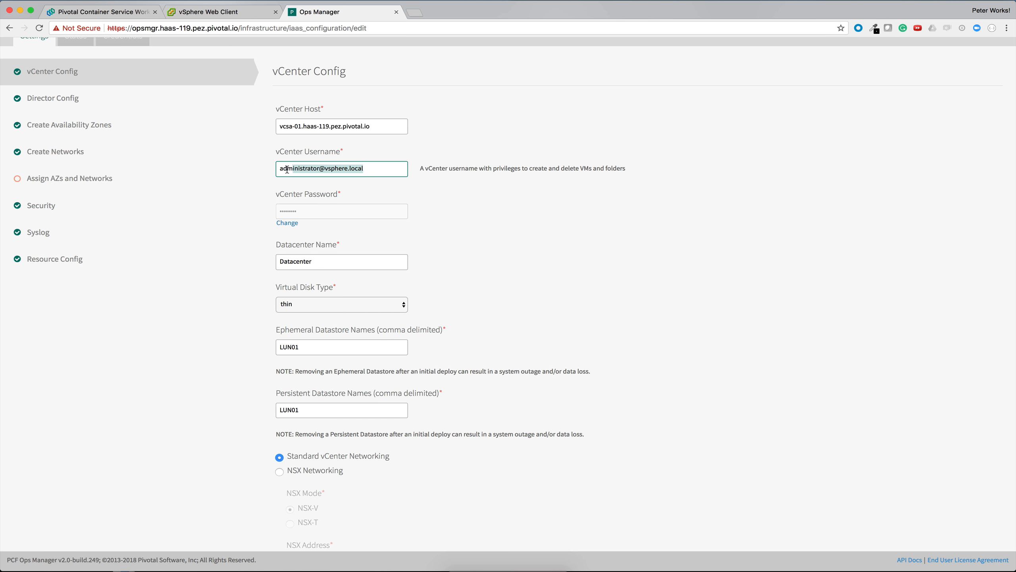
left_click(197, 13)
left_click(337, 12)
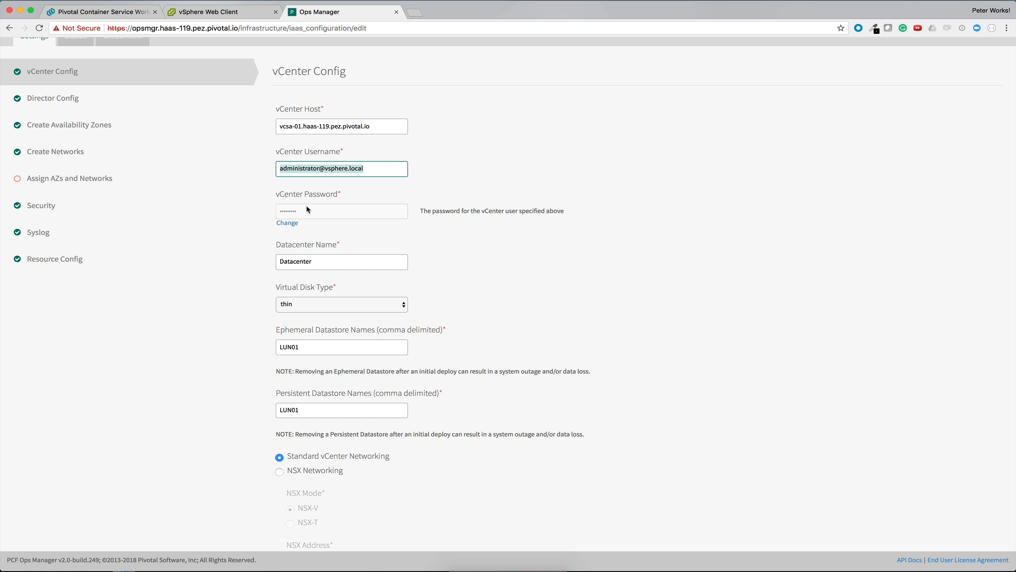
Step: Check the datacenter name against the vSphere Web Client inventory and review the virtual disk type options
scroll(327, 213, "down", 2)
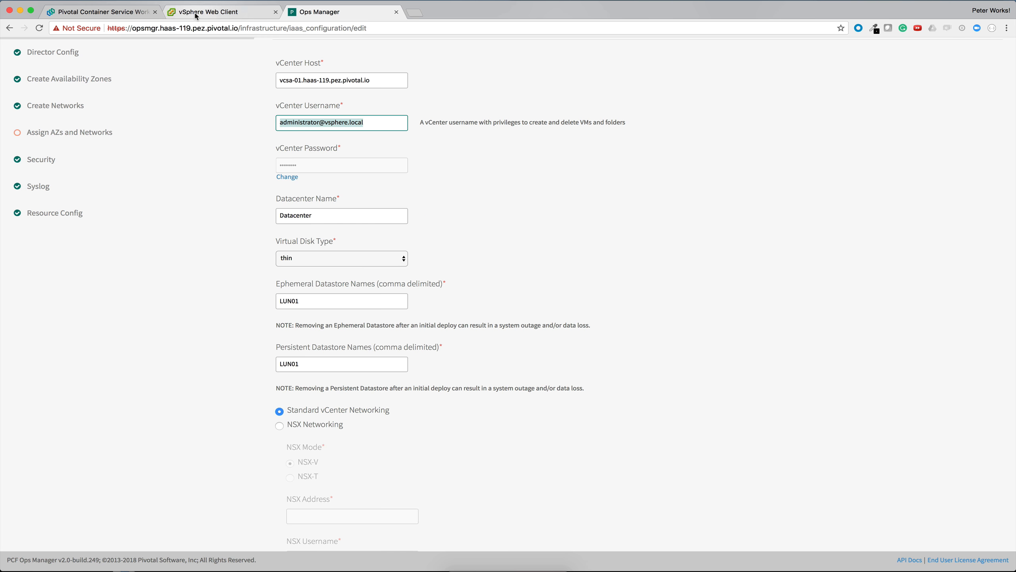
left_click(208, 12)
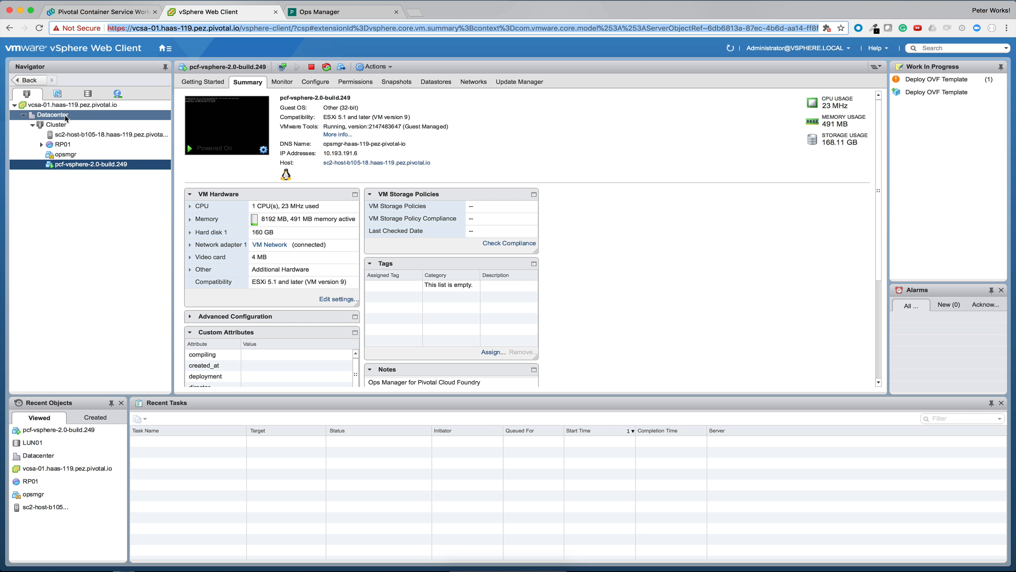
left_click(305, 12)
left_click_drag(314, 217, 264, 217)
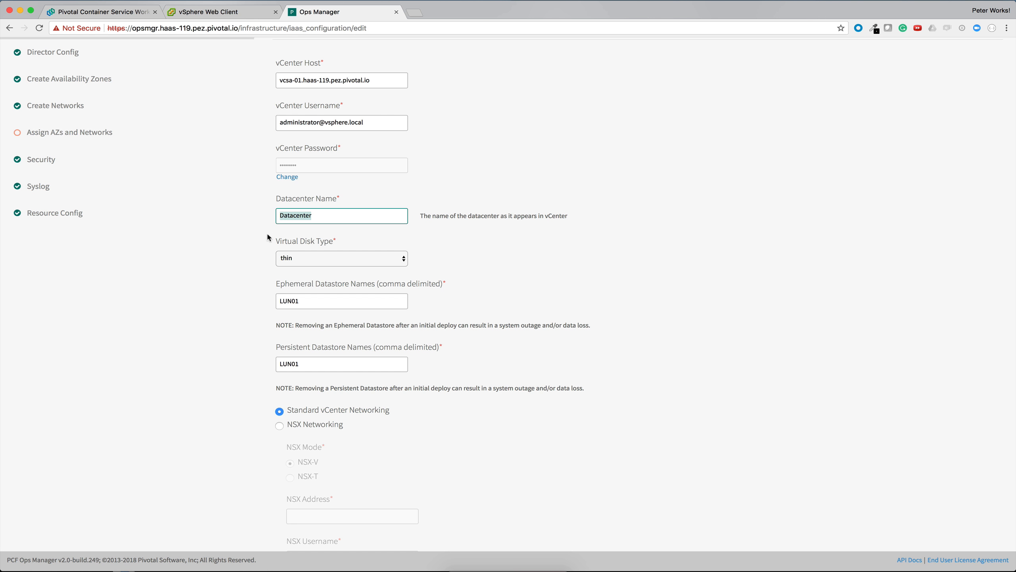
scroll(268, 238, "down", 1)
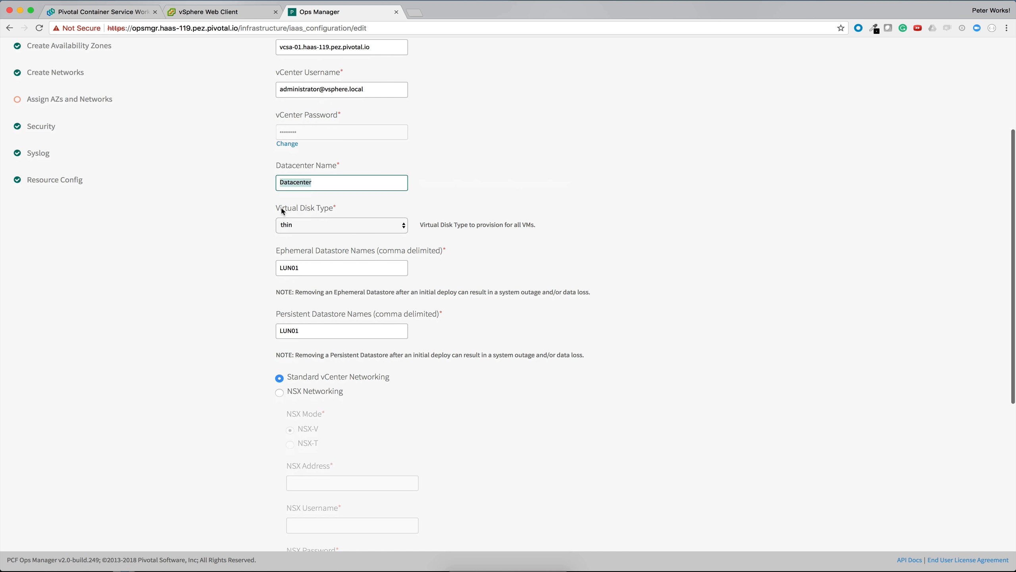
left_click(303, 227)
left_click(269, 258)
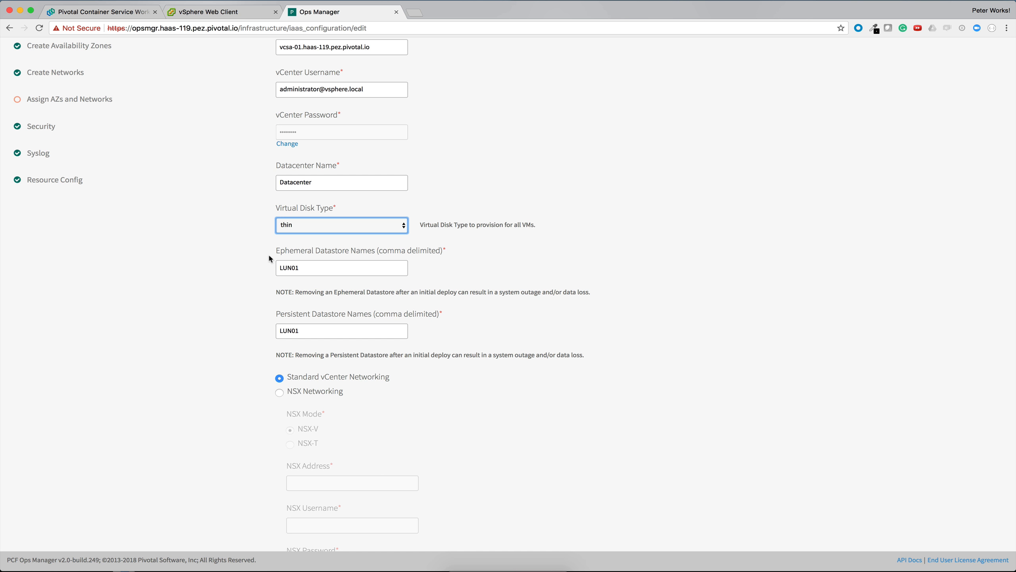
Step: Compare the ephemeral and persistent datastore names with the datastore listed in the vSphere Web Client
scroll(307, 269, "down", 3)
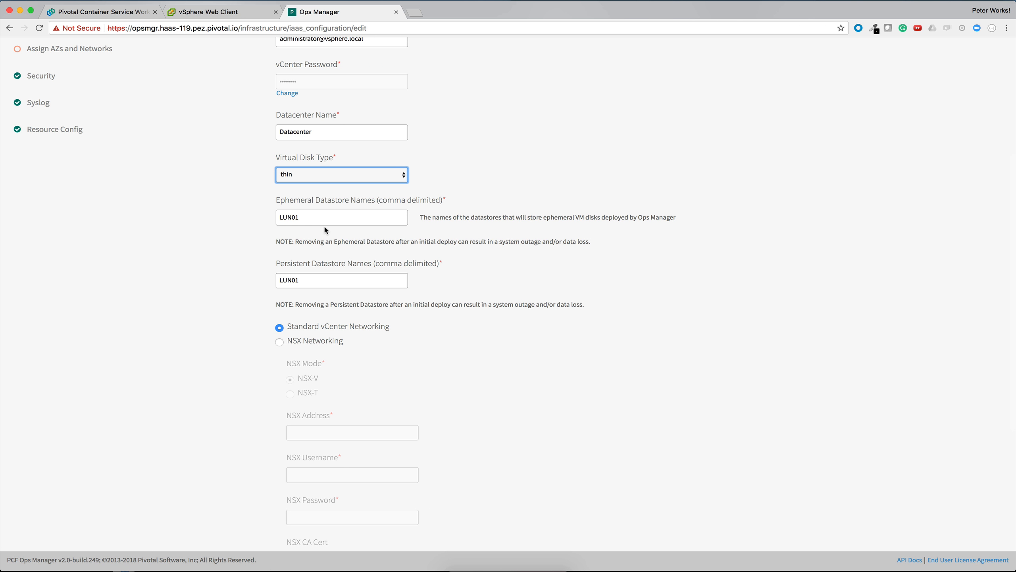
left_click(227, 11)
left_click(93, 93)
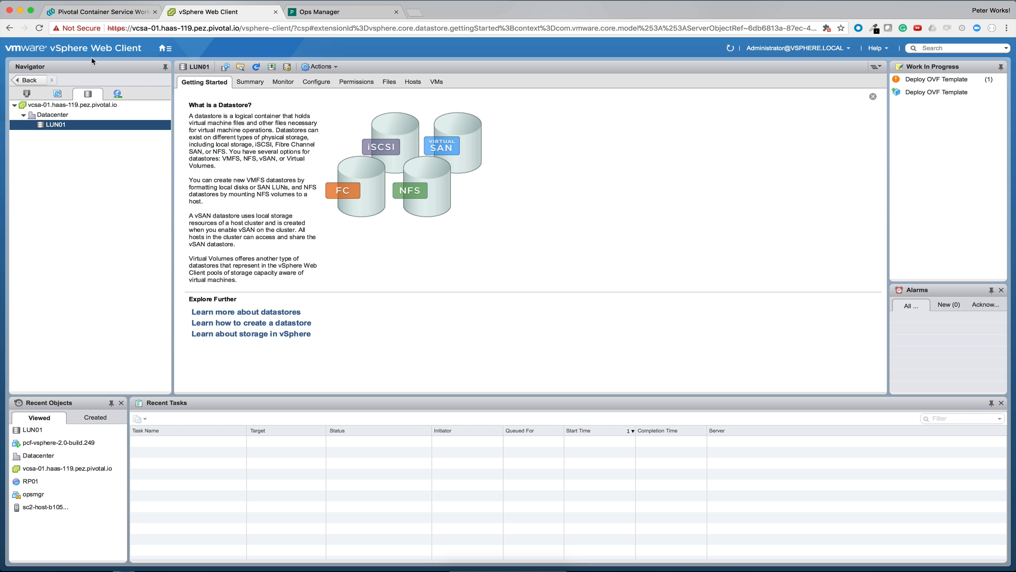
left_click(90, 12)
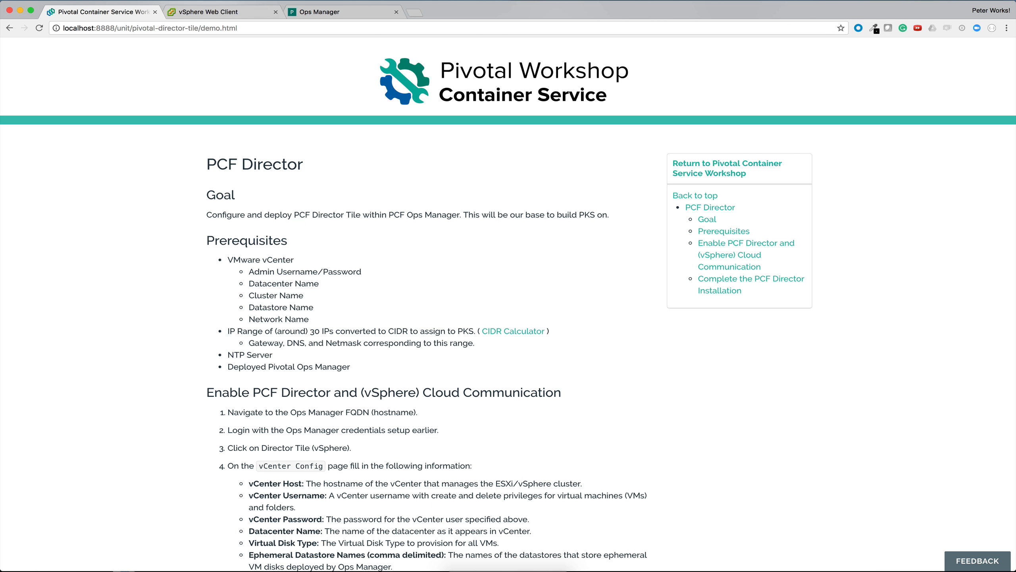
left_click(316, 12)
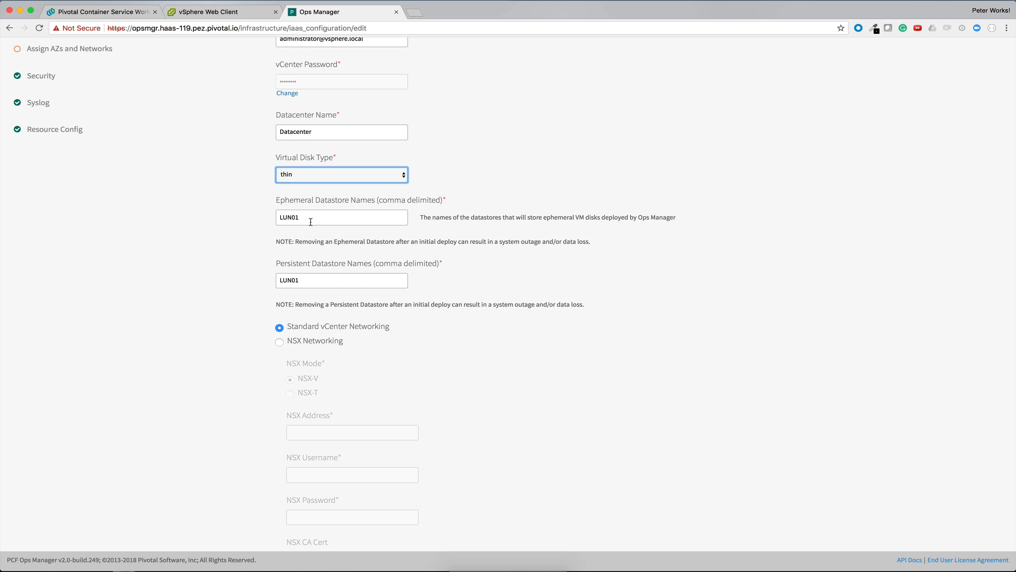
double_click(299, 218)
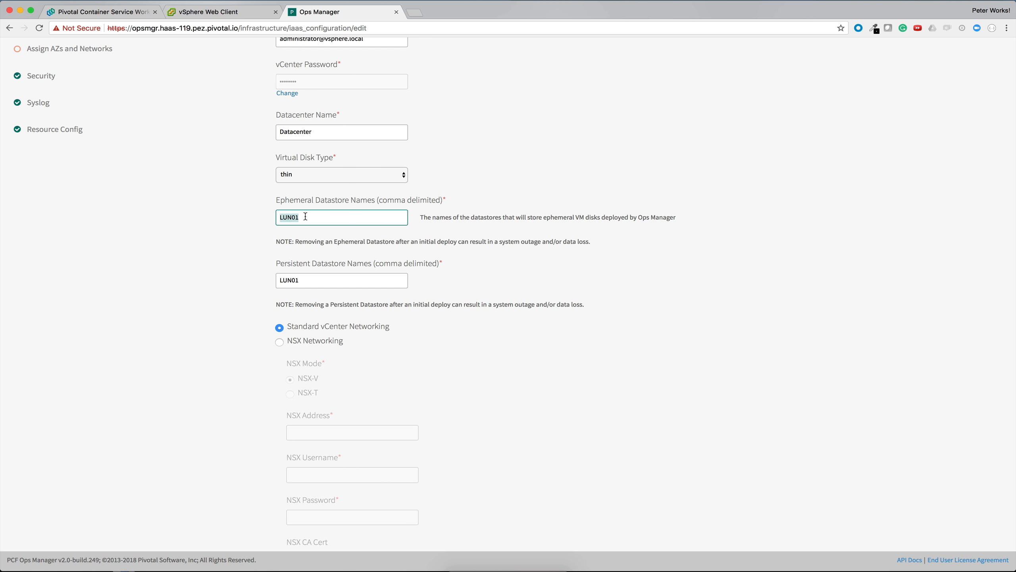
double_click(308, 279)
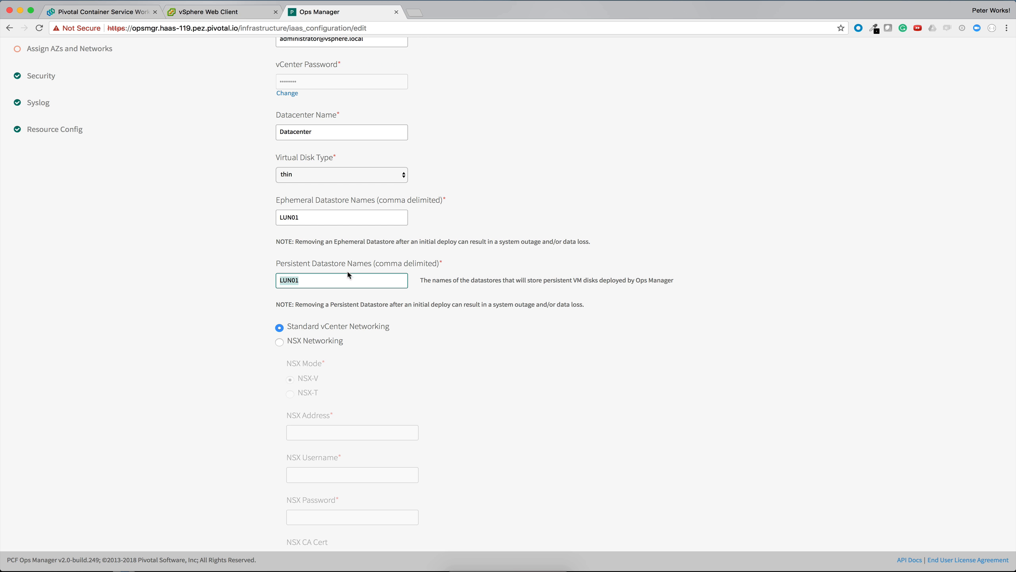
left_click(340, 282)
type(",LUN02")
key("BackSpace")
key("BackSpace")
key("BackSpace")
key("BackSpace")
key("BackSpace")
Step: Review the Standard vCenter Networking choice and the NSX options below it
scroll(360, 352, "down", 3)
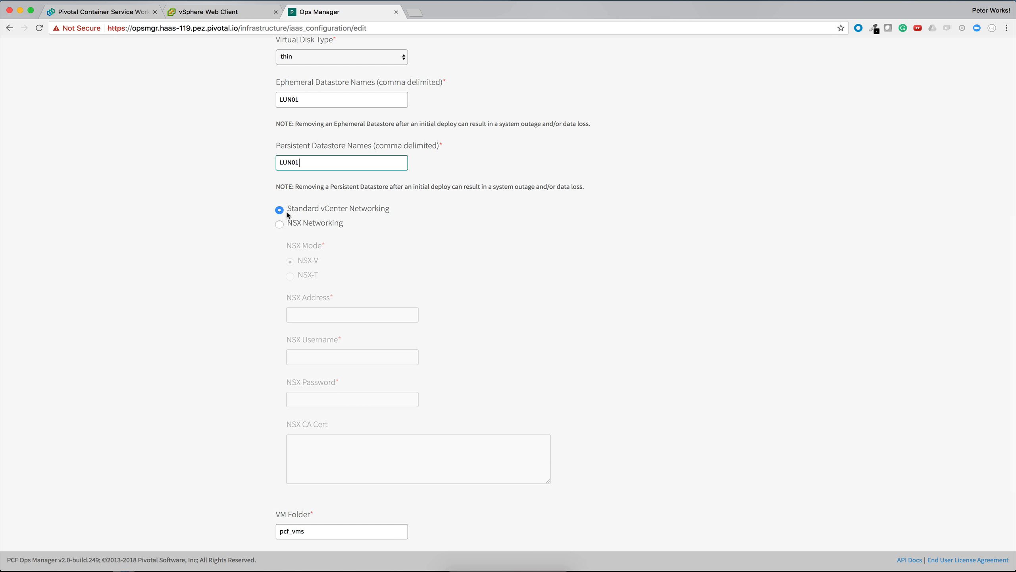
left_click_drag(291, 214, 357, 209)
left_click(359, 209)
scroll(358, 209, "down", 2)
scroll(369, 175, "down", 2)
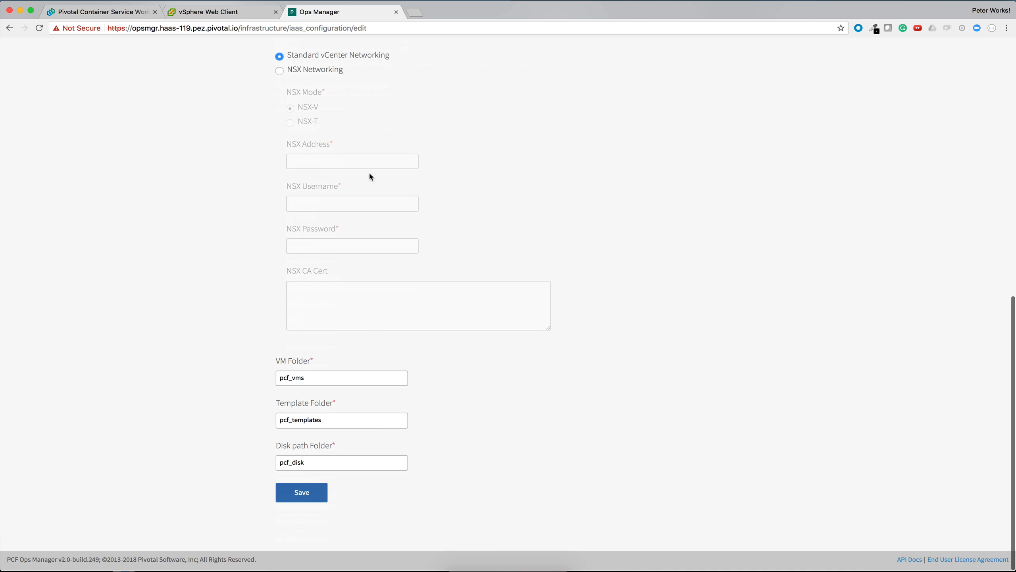
Step: Compare the VM and template folder names with the folders in the vSphere Web Client, and review the disk path folder
mouse_move(288, 378)
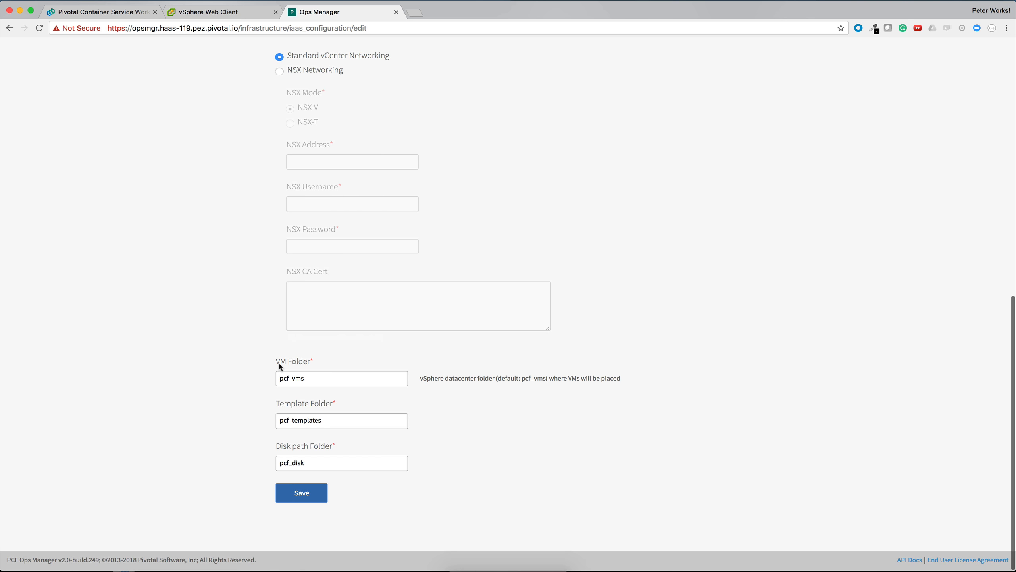
left_click(206, 12)
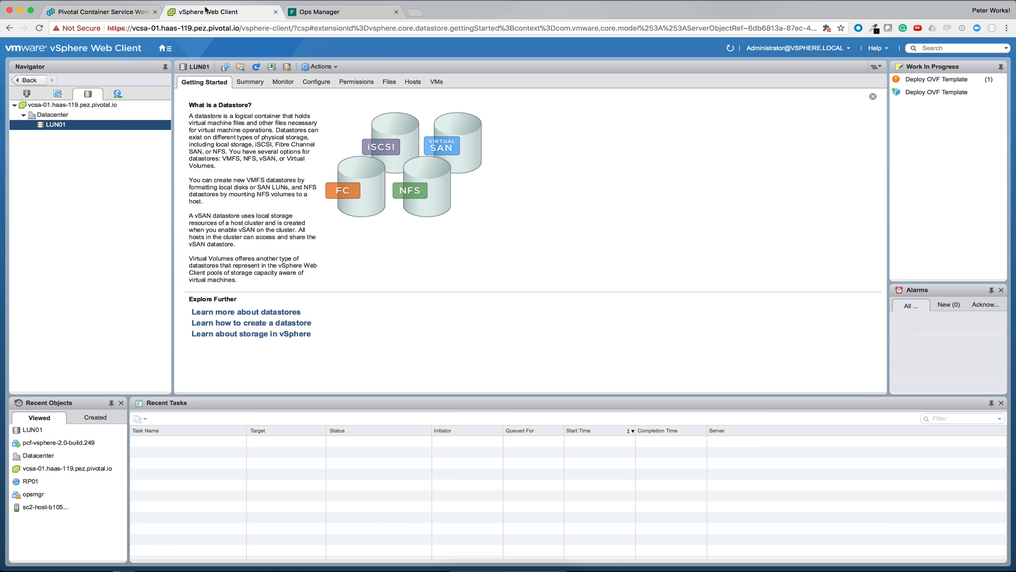
left_click(57, 93)
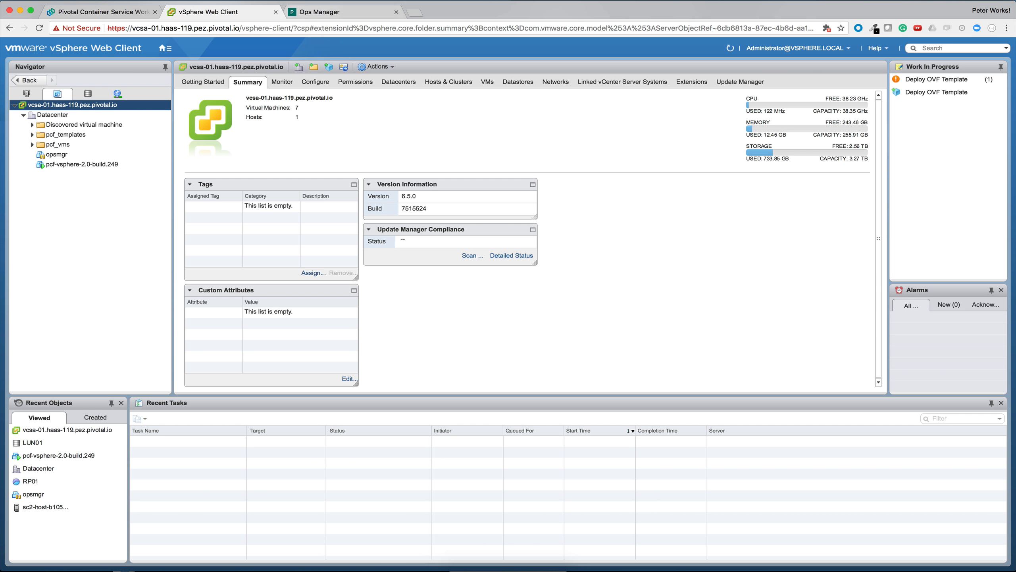
left_click(308, 11)
left_click(311, 379)
left_click_drag(311, 379, 265, 383)
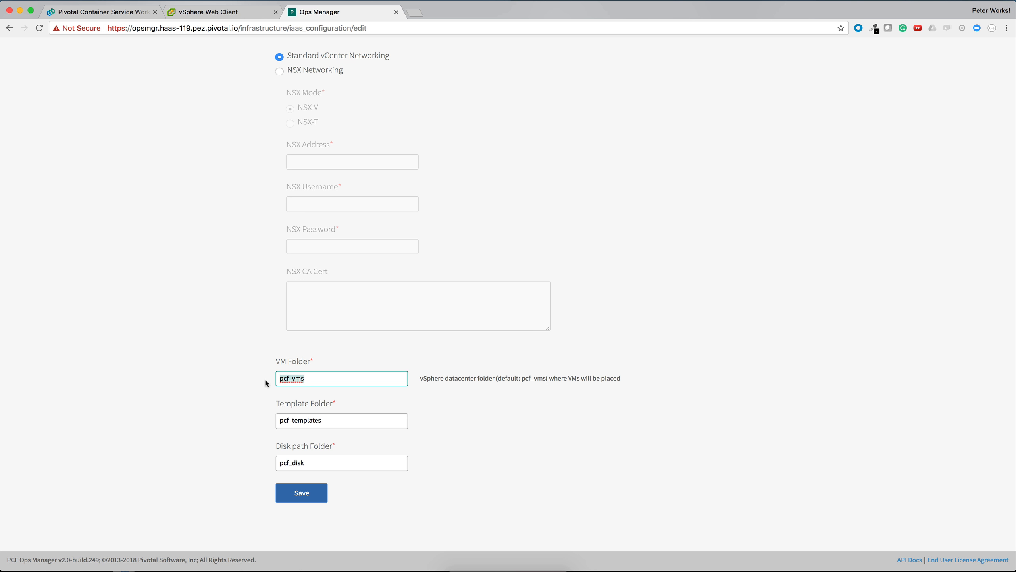
left_click_drag(335, 418, 276, 423)
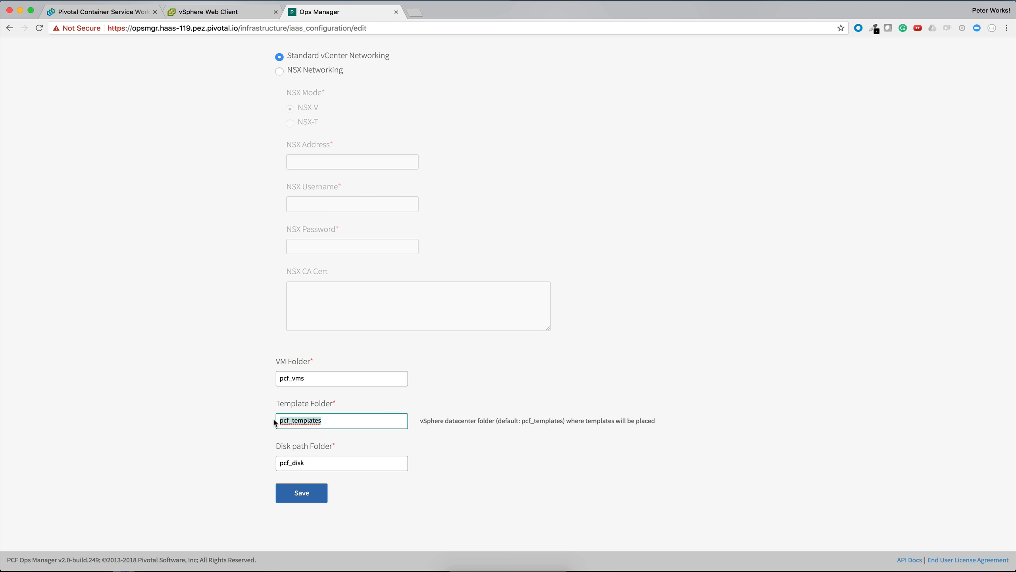
left_click(304, 463)
left_click_drag(304, 463, 265, 463)
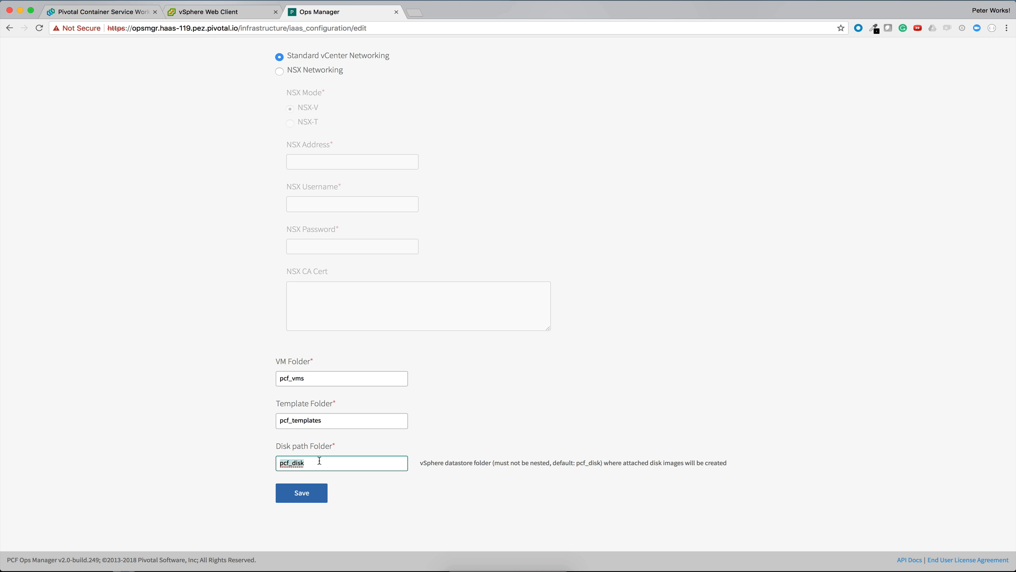
Step: Save the vCenter configuration and open the Director Config settings
left_click(305, 495)
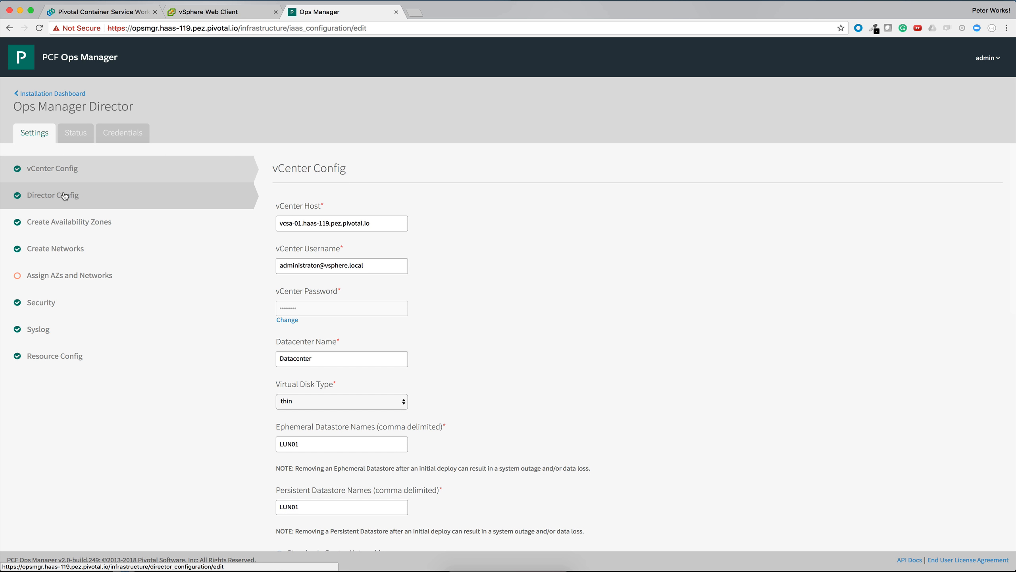
left_click(65, 196)
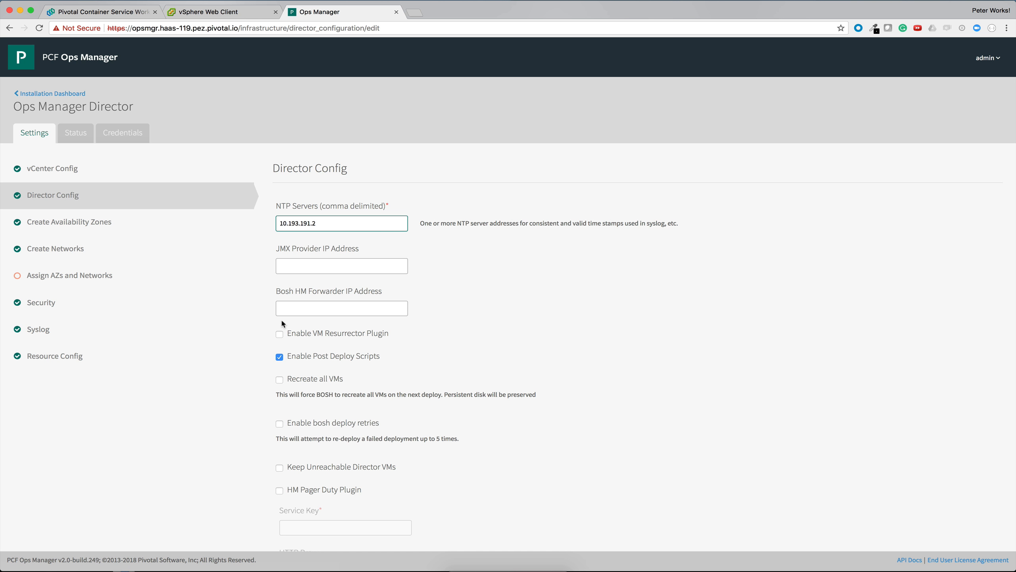
Step: Review the NTP server entry and enable the VM Resurrector Plugin in Director Config
double_click(319, 220)
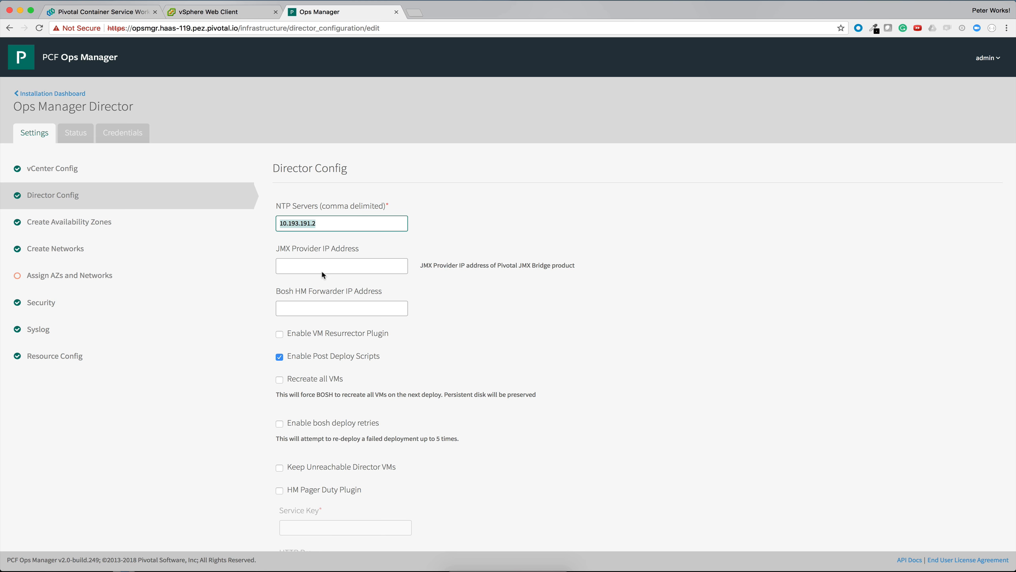
scroll(322, 272, "down", 3)
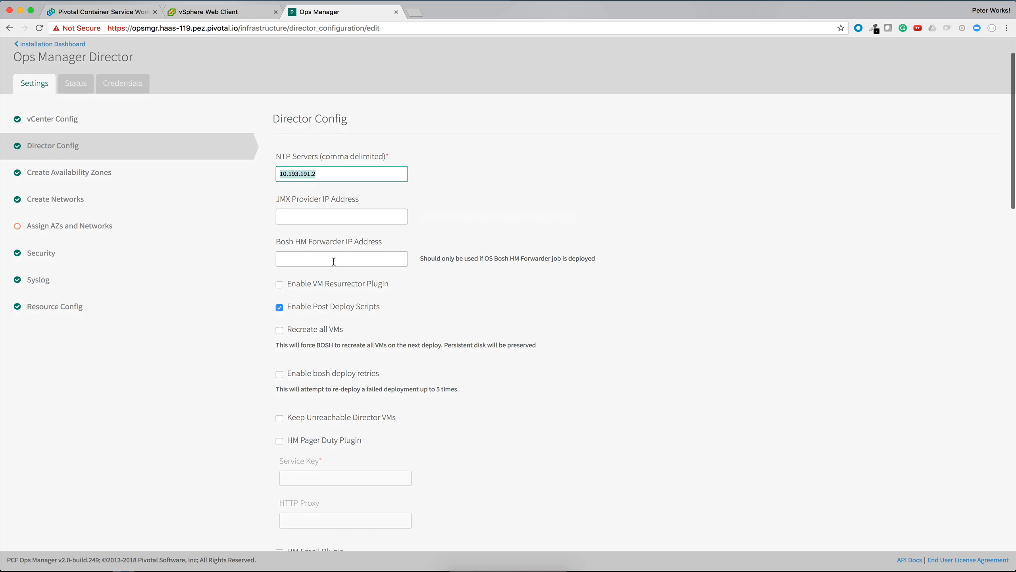
scroll(360, 261, "down", 2)
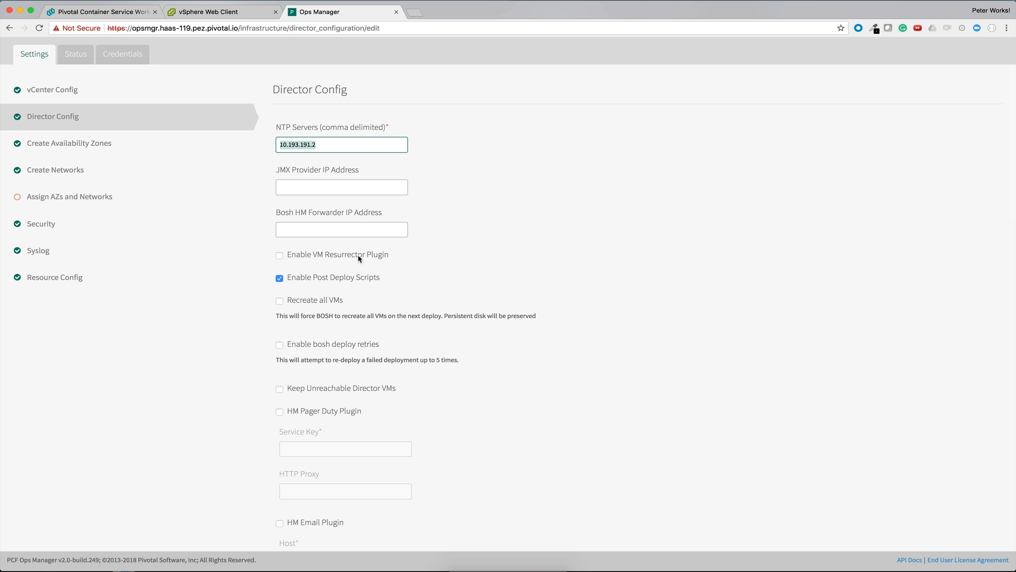
left_click(280, 255)
scroll(347, 256, "down", 1)
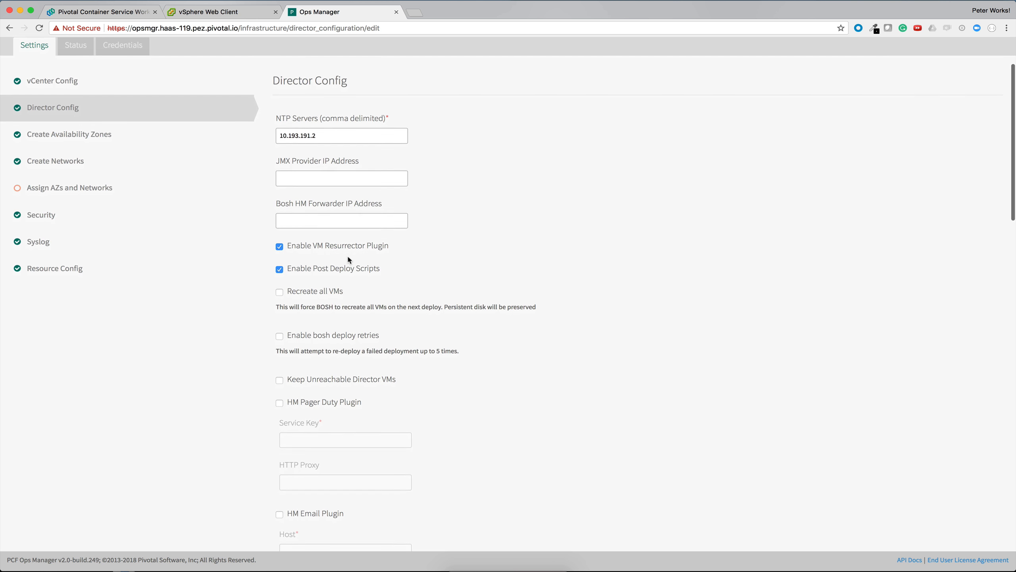
scroll(349, 259, "down", 1)
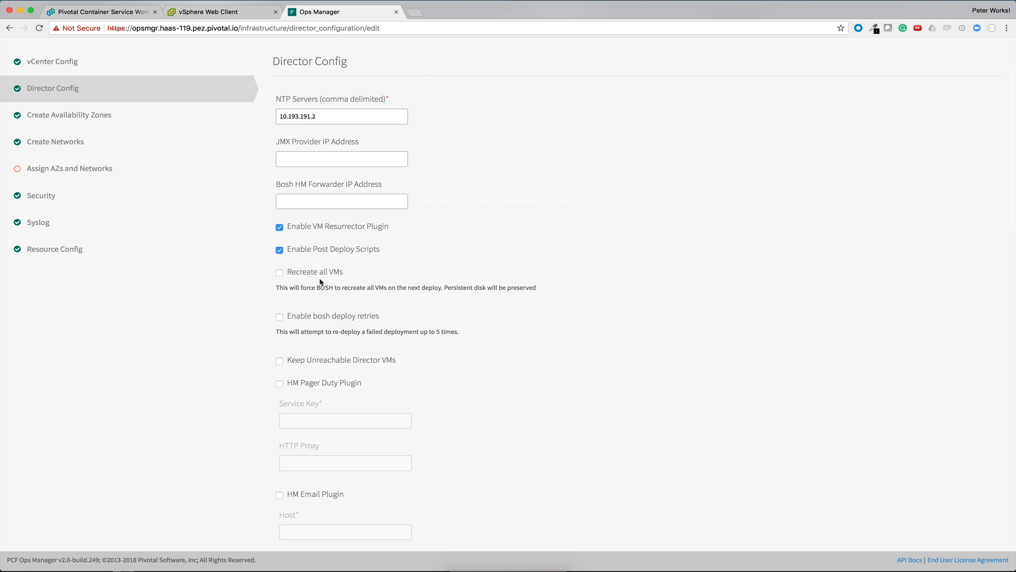
Step: Review the Recreate all VMs, bosh deploy retries, Keep Unreachable Director VMs and HM plugin options in Director Config
scroll(321, 281, "down", 3)
scroll(319, 279, "down", 2)
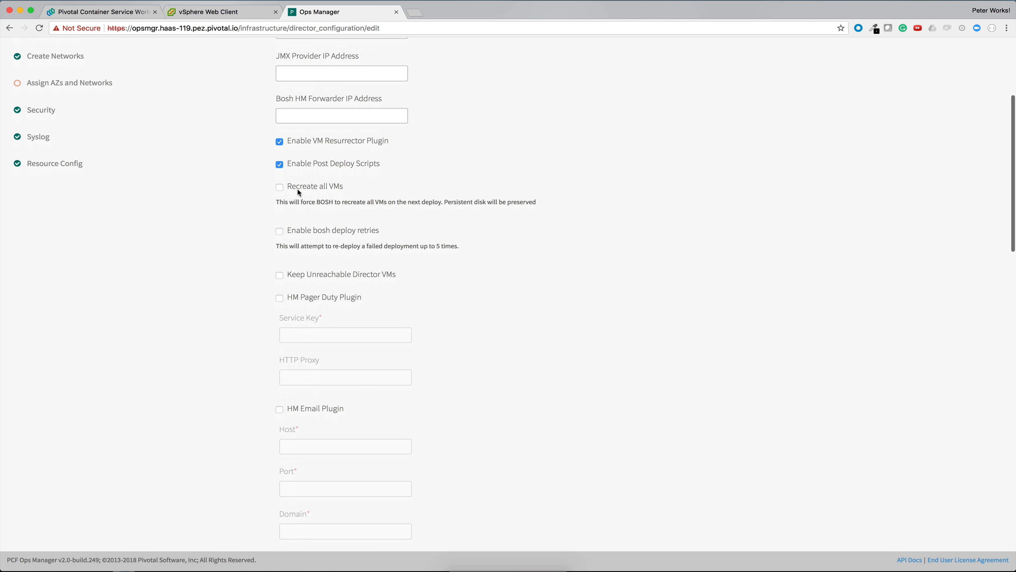
scroll(318, 201, "down", 2)
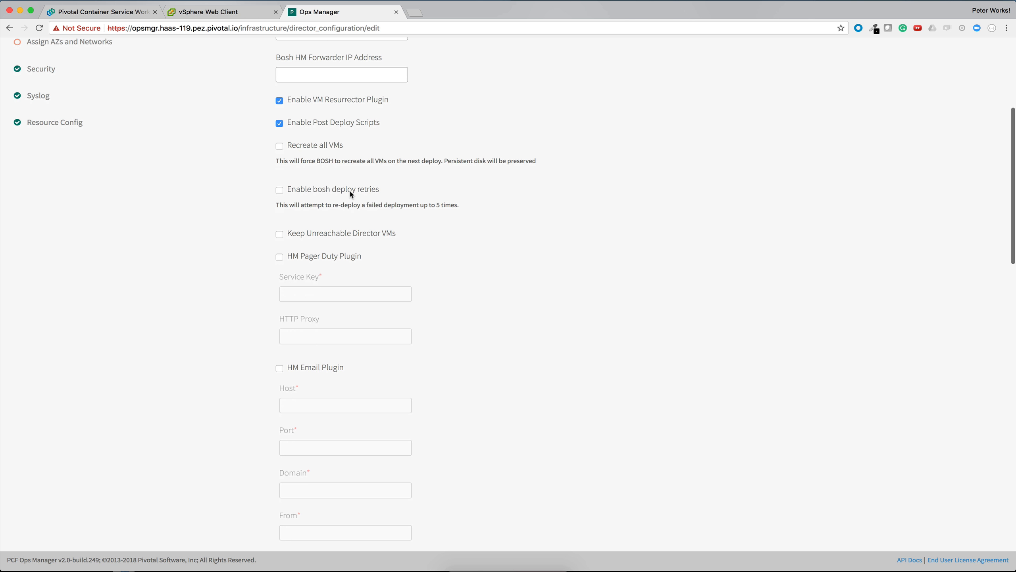
left_click_drag(372, 192, 370, 167)
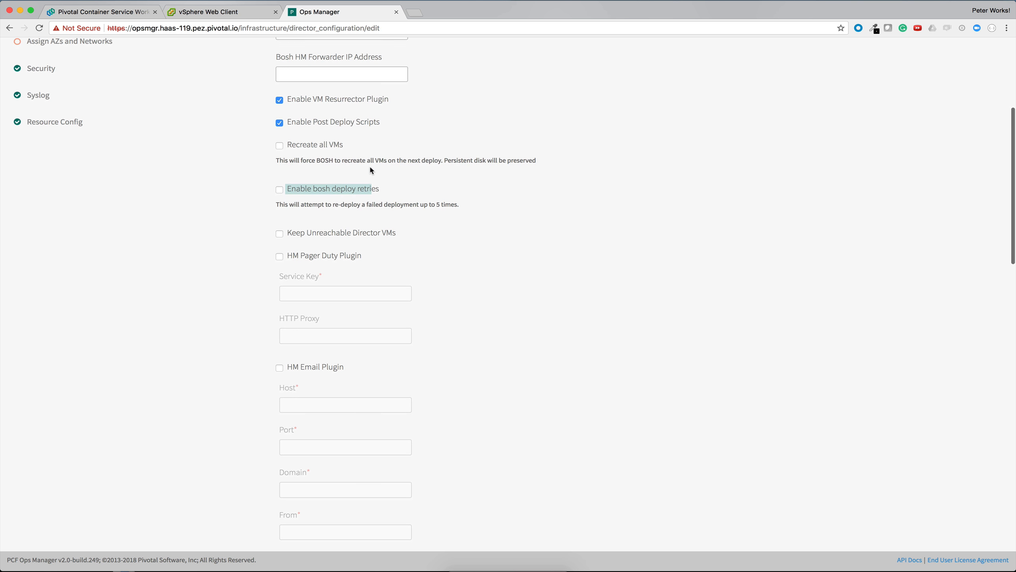
left_click(373, 194)
scroll(362, 210, "down", 1)
scroll(362, 211, "down", 1)
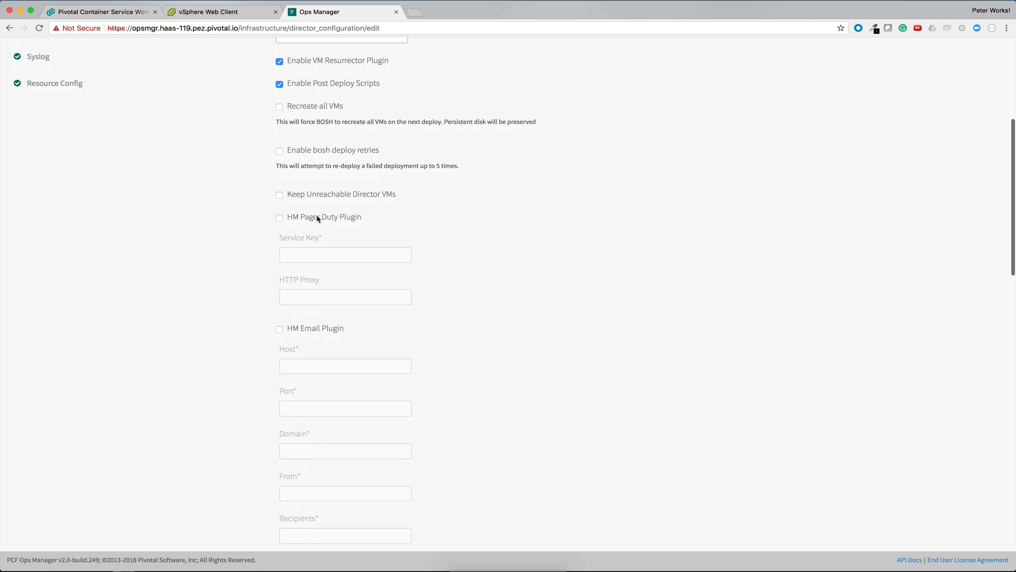
scroll(328, 202, "down", 1)
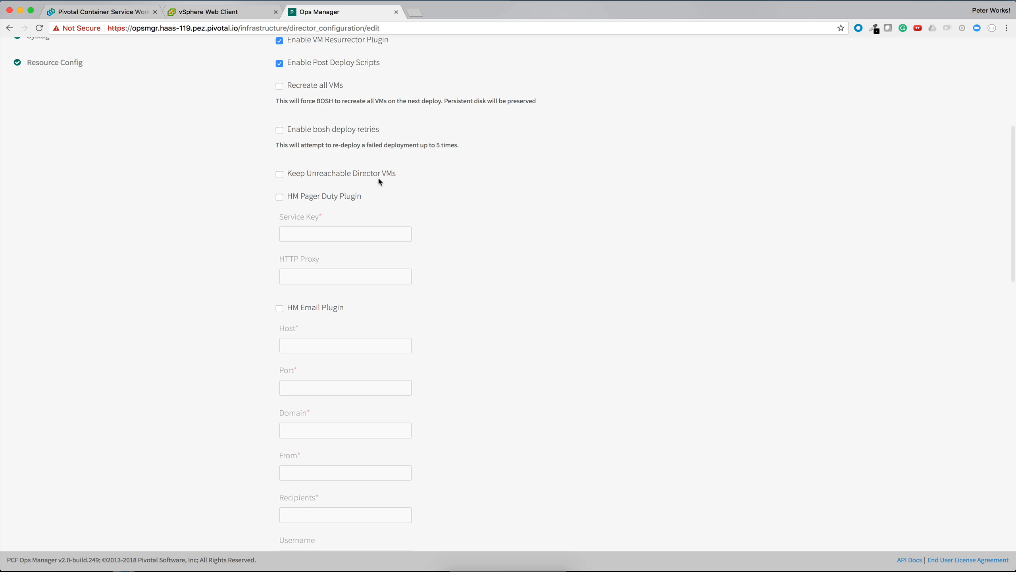
scroll(329, 209, "down", 5)
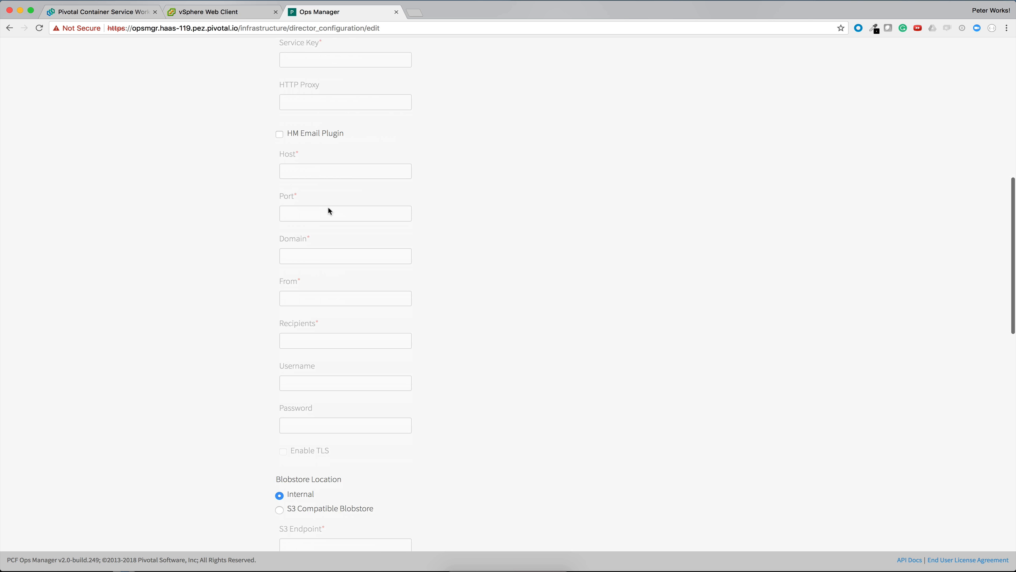
scroll(329, 121, "up", 4)
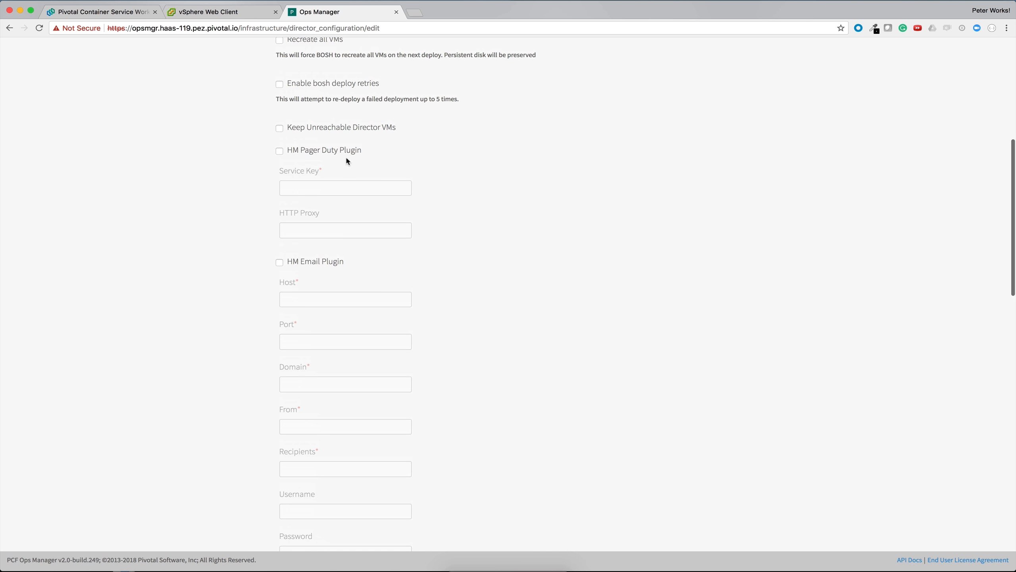
Step: Review the Blobstore Location and Database Location choices and the external S3 and MySQL fields beneath them
scroll(358, 227, "down", 6)
scroll(359, 230, "down", 4)
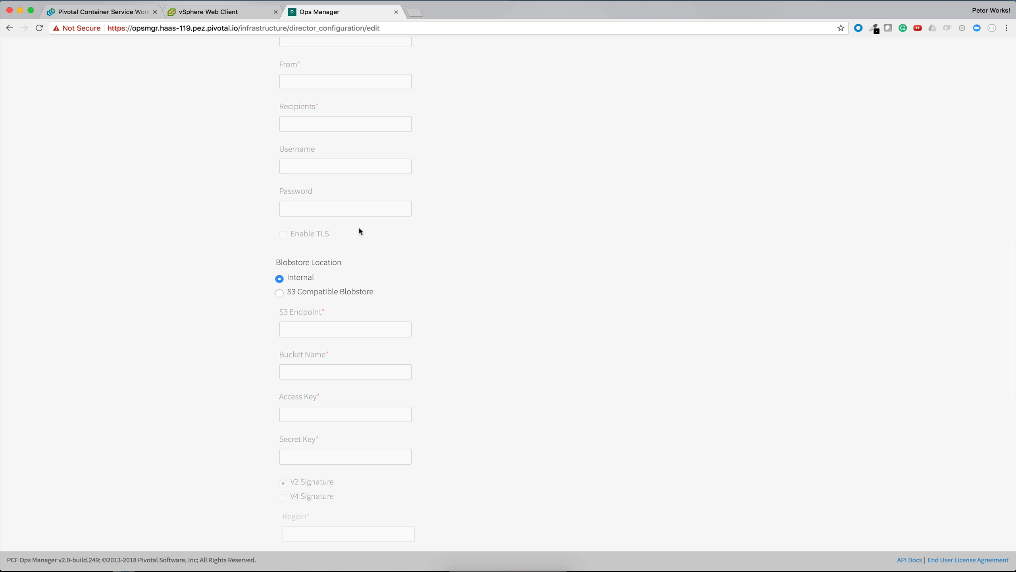
scroll(360, 231, "down", 1)
scroll(358, 226, "down", 4)
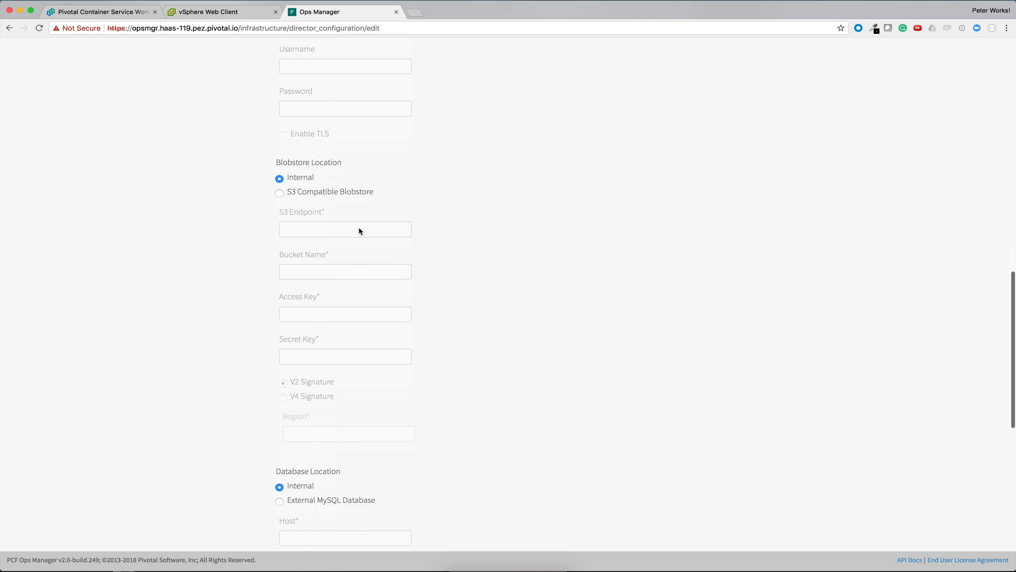
scroll(306, 139, "down", 4)
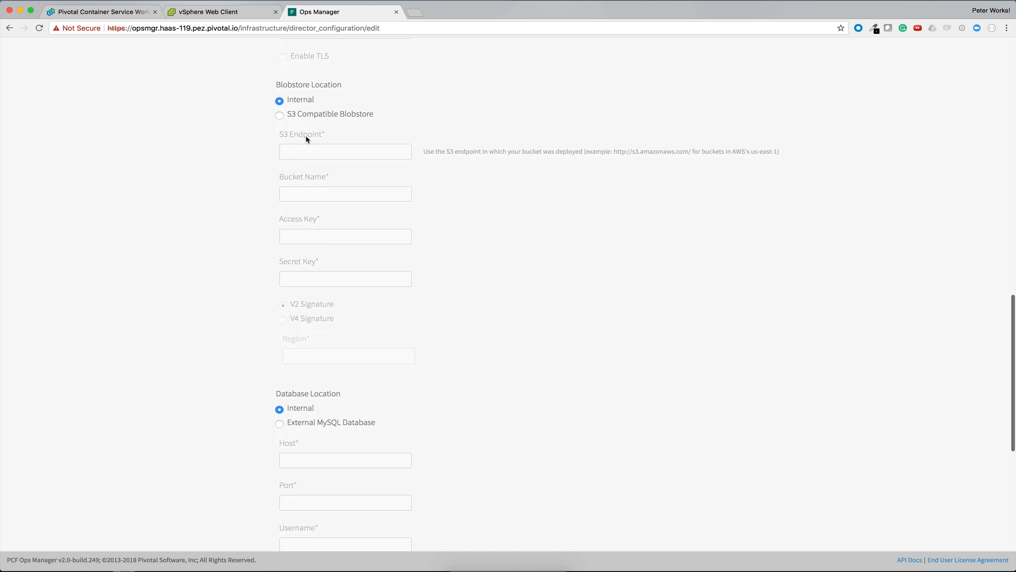
scroll(307, 139, "up", 2)
scroll(307, 139, "down", 5)
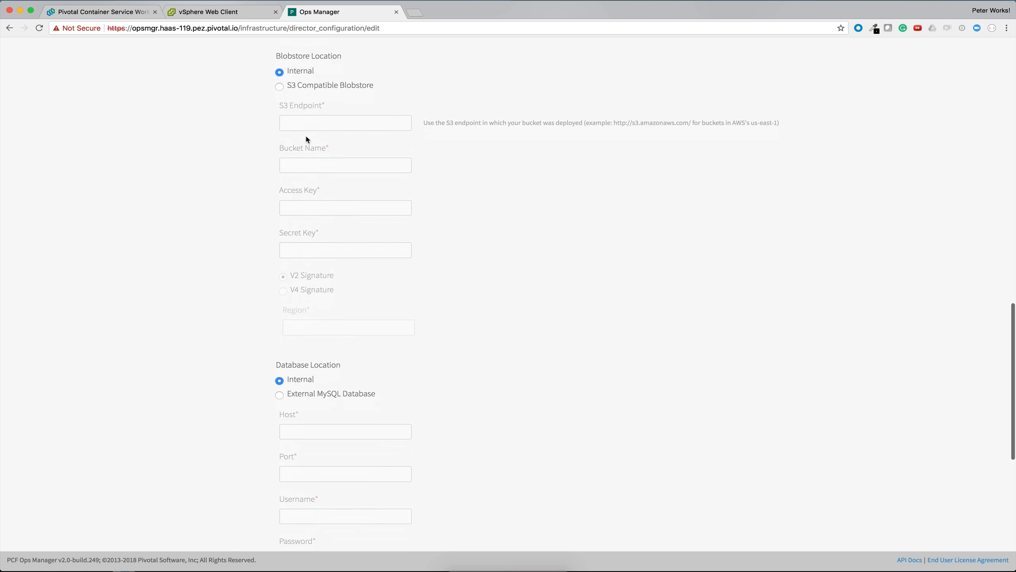
scroll(345, 320, "down", 2)
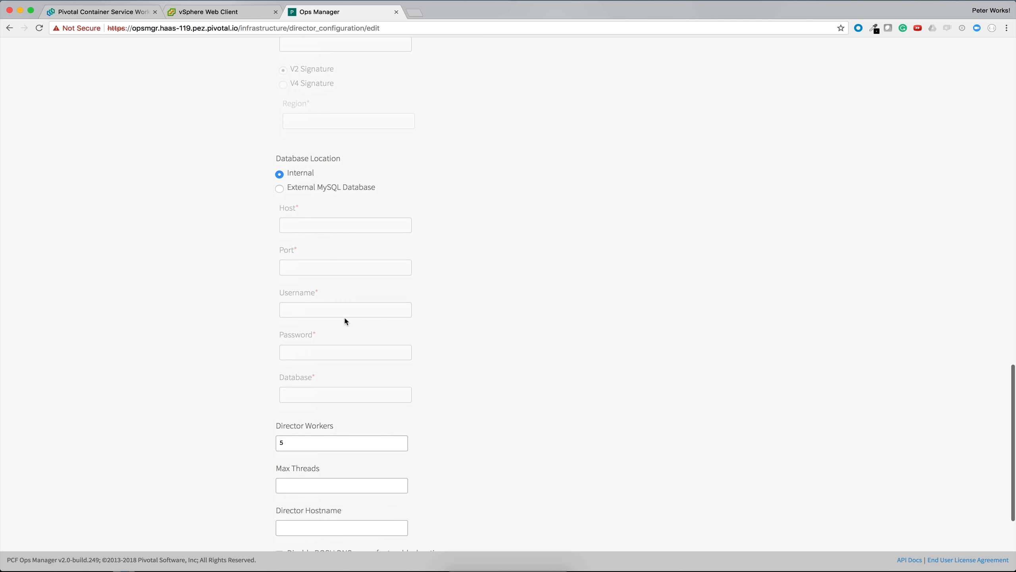
scroll(345, 320, "down", 3)
scroll(315, 169, "up", 6)
scroll(312, 138, "up", 4)
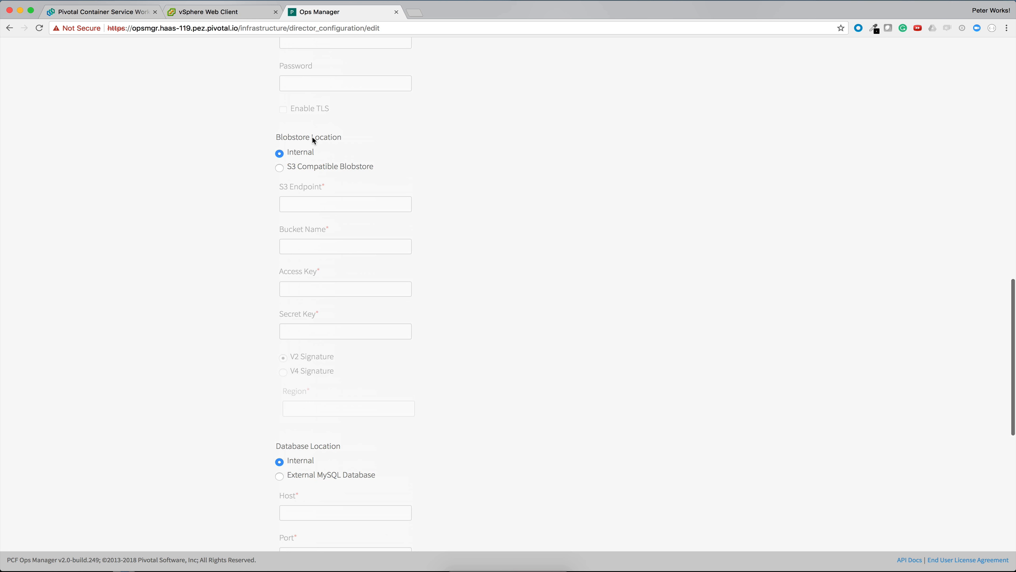
scroll(338, 375, "down", 5)
scroll(339, 379, "down", 6)
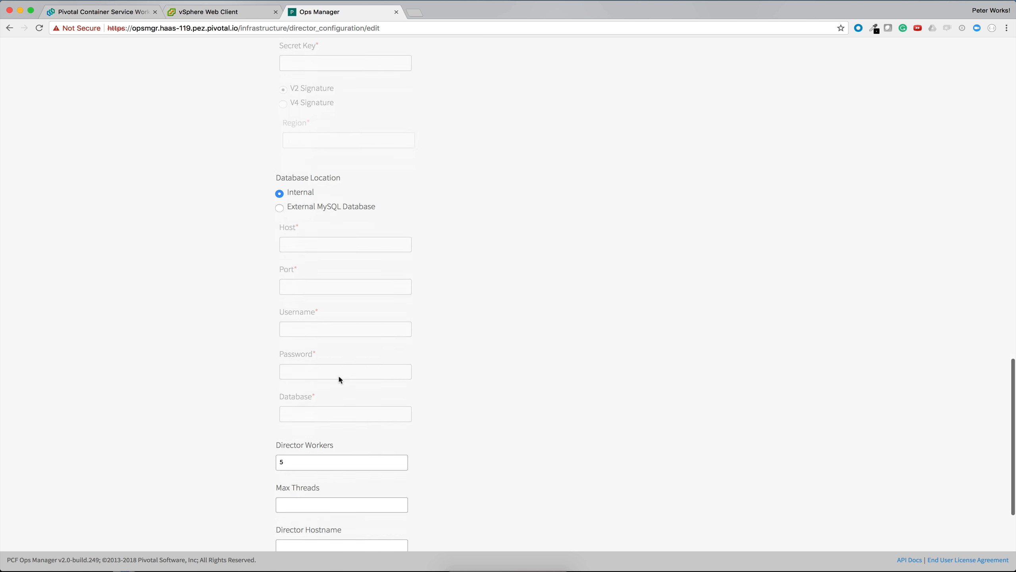
Step: Examine the Director Workers, Max Threads, Director Hostname, BOSH DNS and Custom SSH Banner settings
scroll(338, 380, "down", 1)
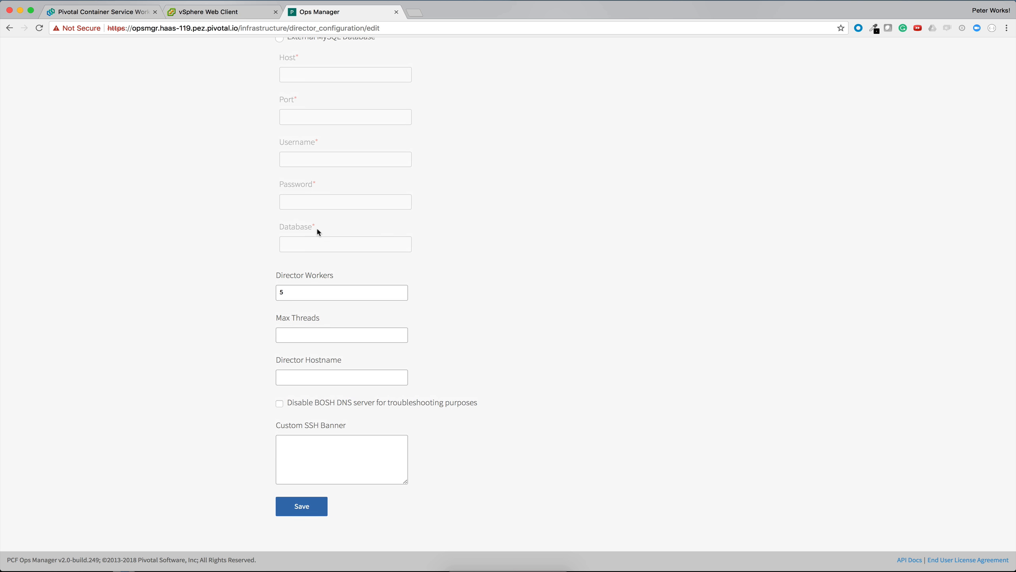
scroll(307, 430, "down", 1)
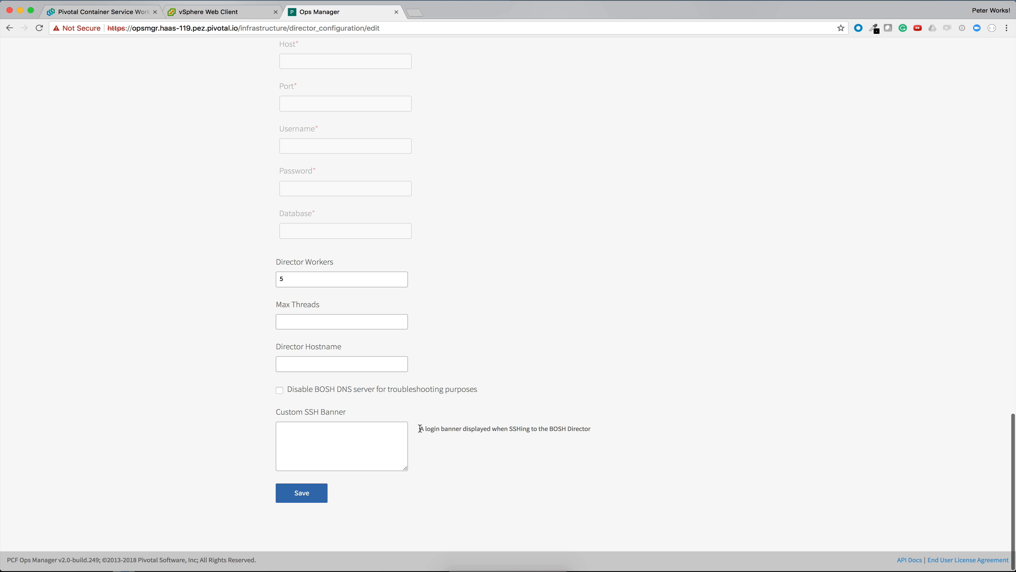
left_click_drag(419, 429, 606, 430)
left_click(606, 430)
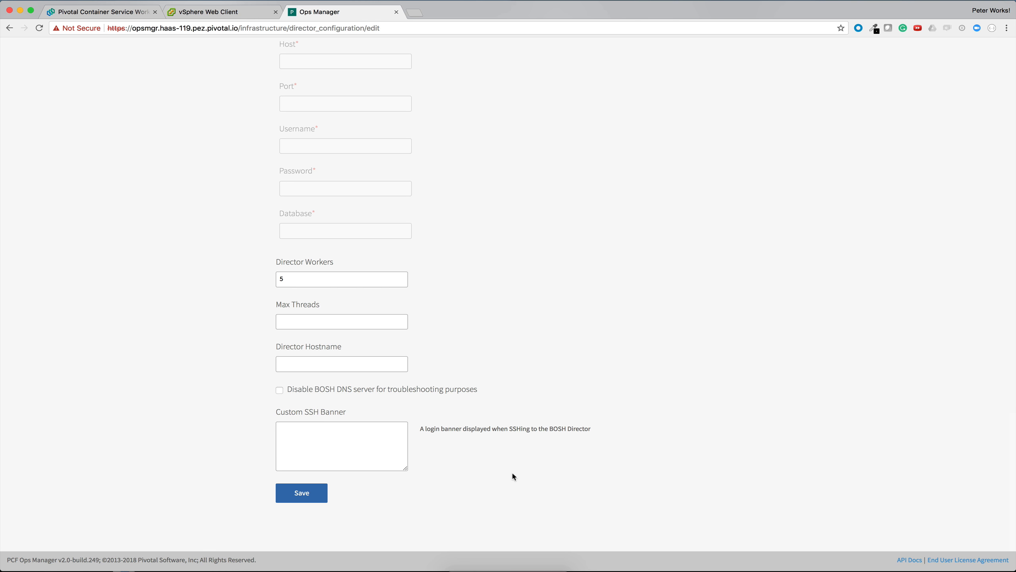
Step: Save the Director Config and open the Create Availability Zones settings
scroll(511, 475, "up", 3)
scroll(510, 472, "down", 7)
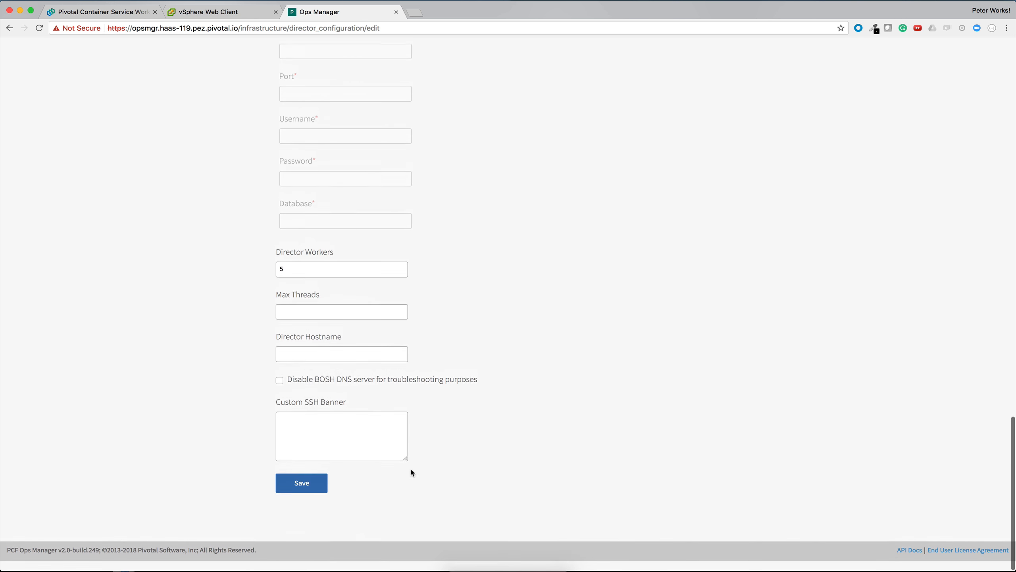
left_click(292, 496)
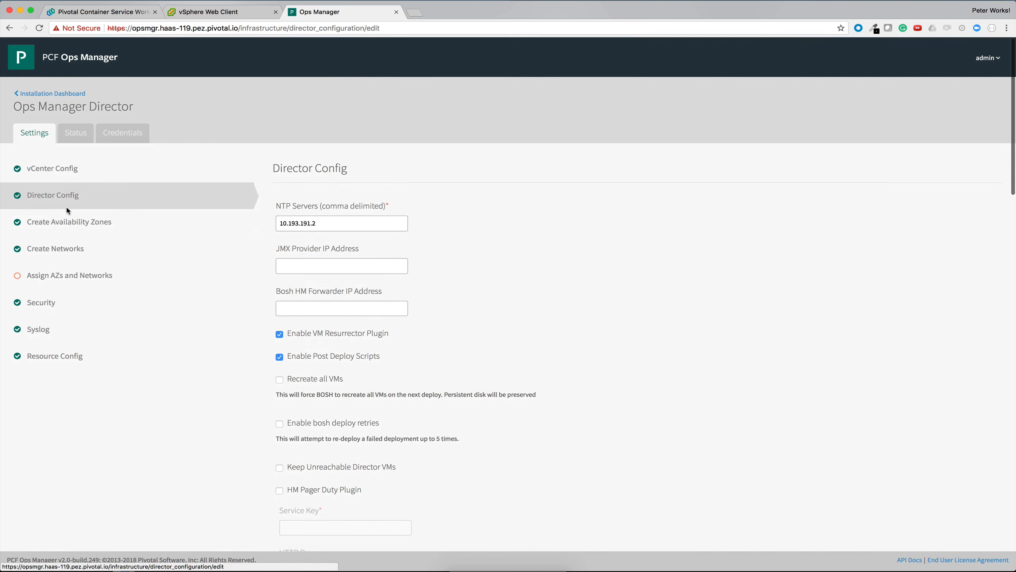
left_click(65, 225)
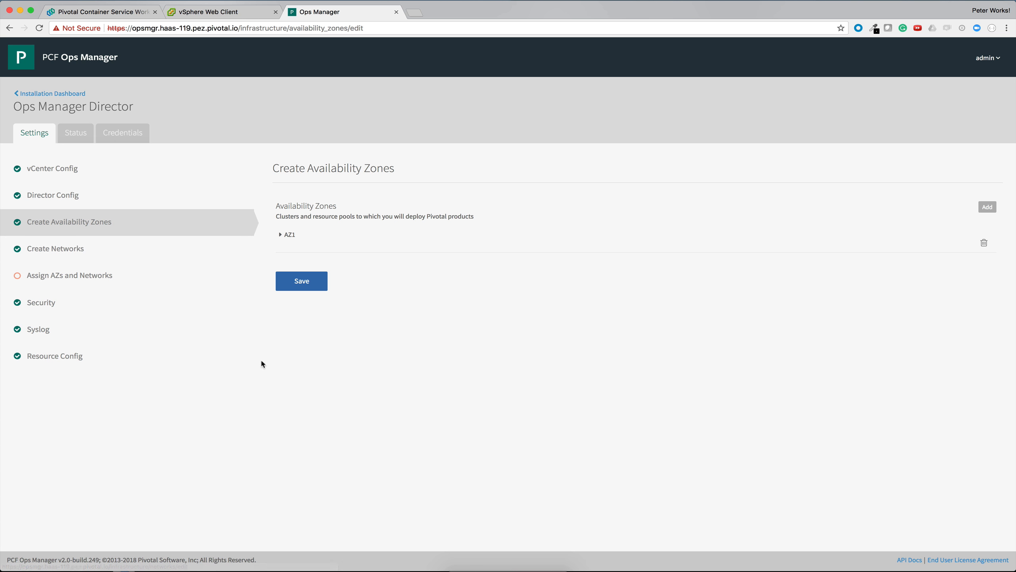
Step: Expand availability zone AZ1 and compare its cluster name with the inventory in the vSphere Web Client
left_click(291, 236)
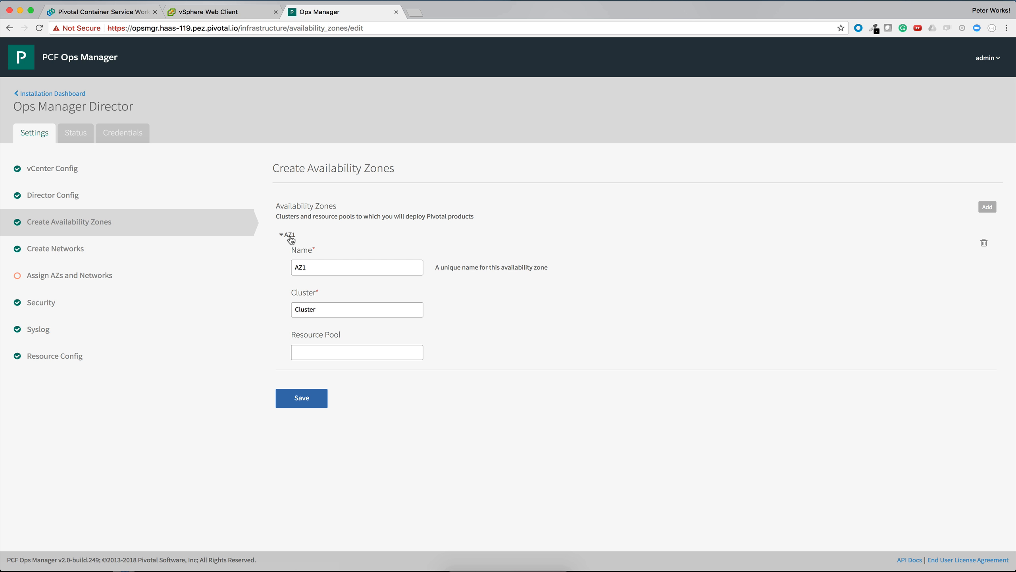
left_click(326, 265)
double_click(309, 309)
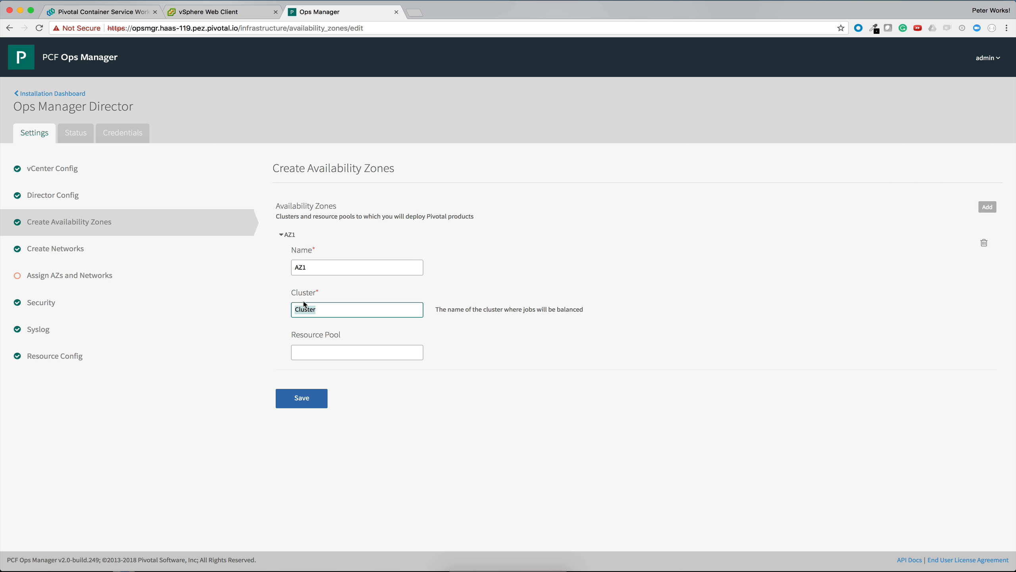
left_click(194, 12)
left_click(32, 98)
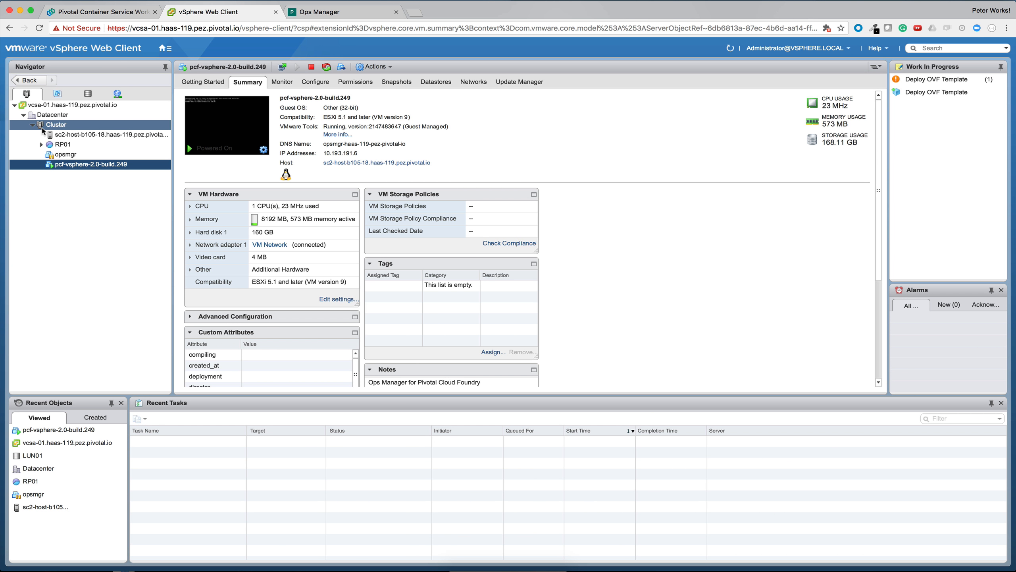
left_click(316, 12)
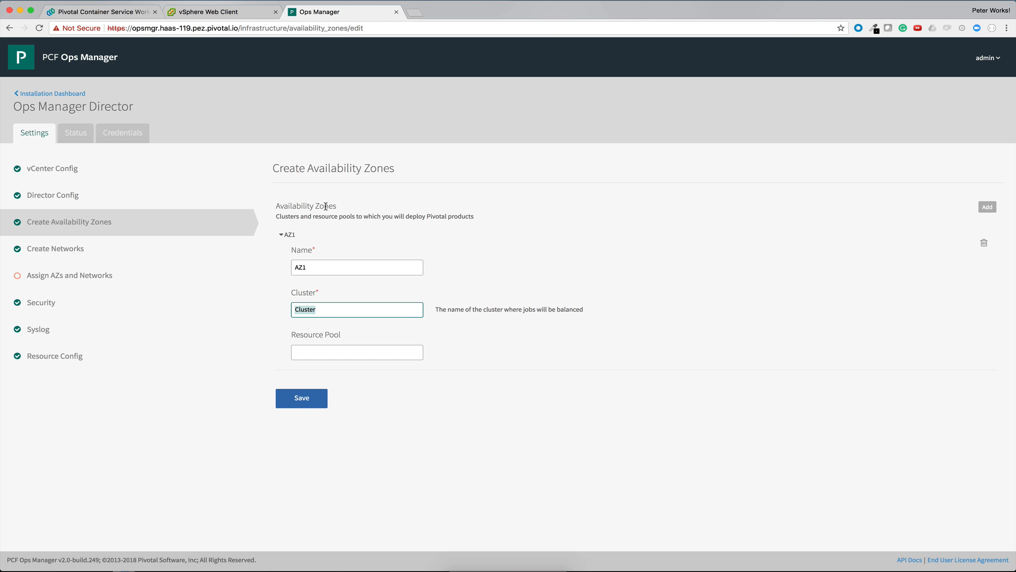
left_click(329, 313)
Step: Try RP01 from the vSphere Web Client inventory as AZ1's resource pool, and clear the entry again
left_click(329, 352)
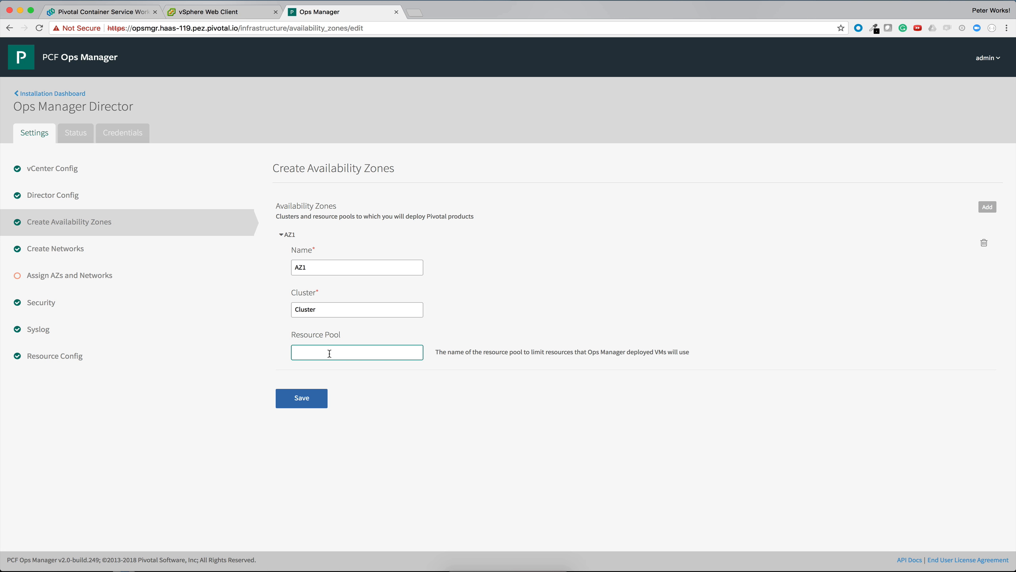
left_click(232, 10)
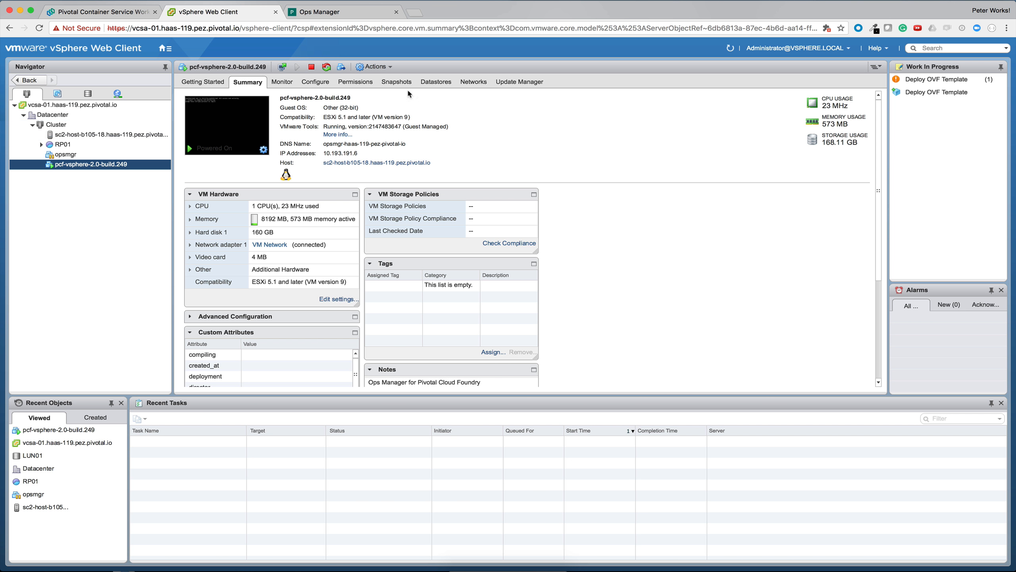
left_click(327, 10)
type("RP01")
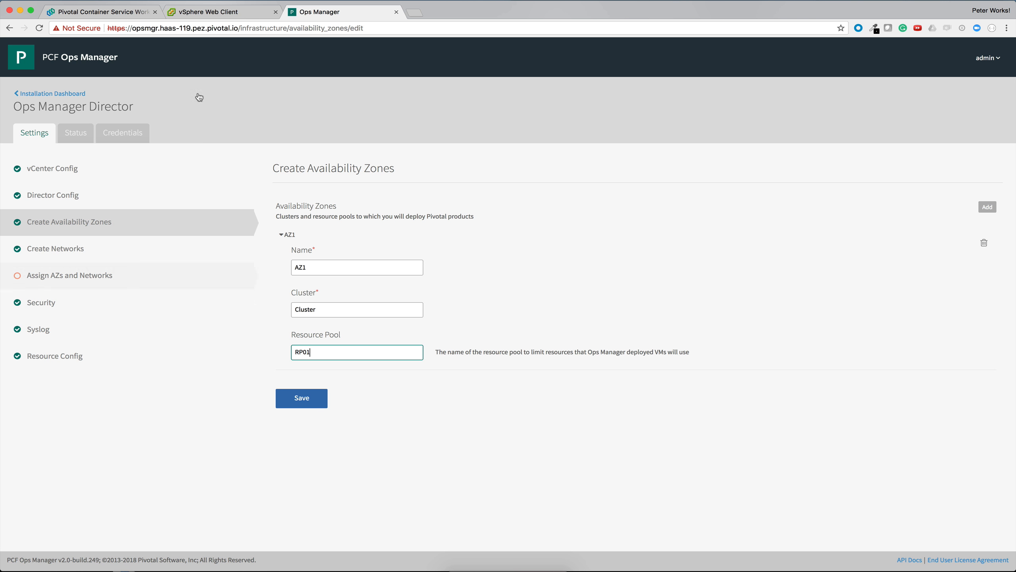
left_click(208, 12)
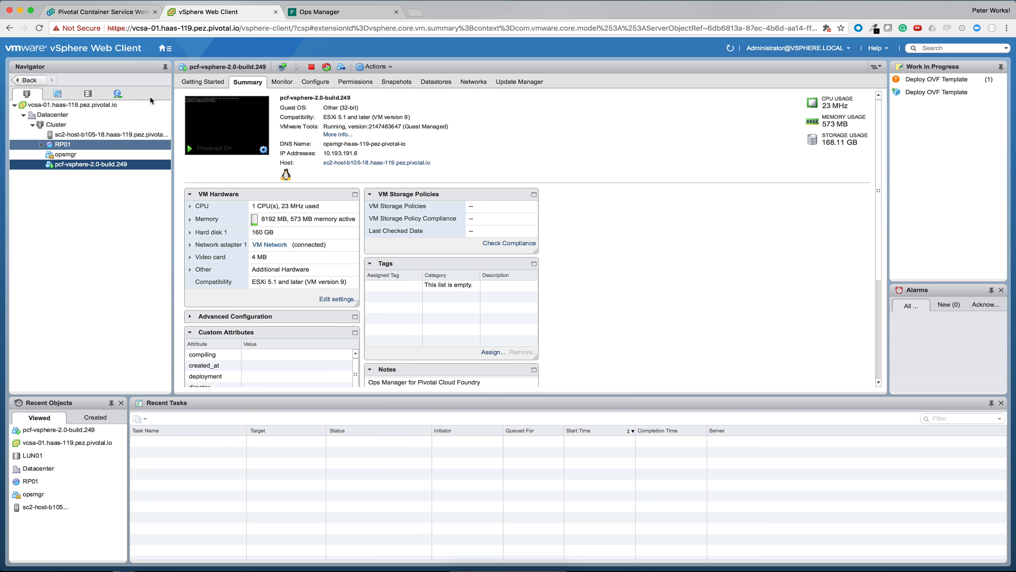
left_click(319, 11)
key("BackSpace")
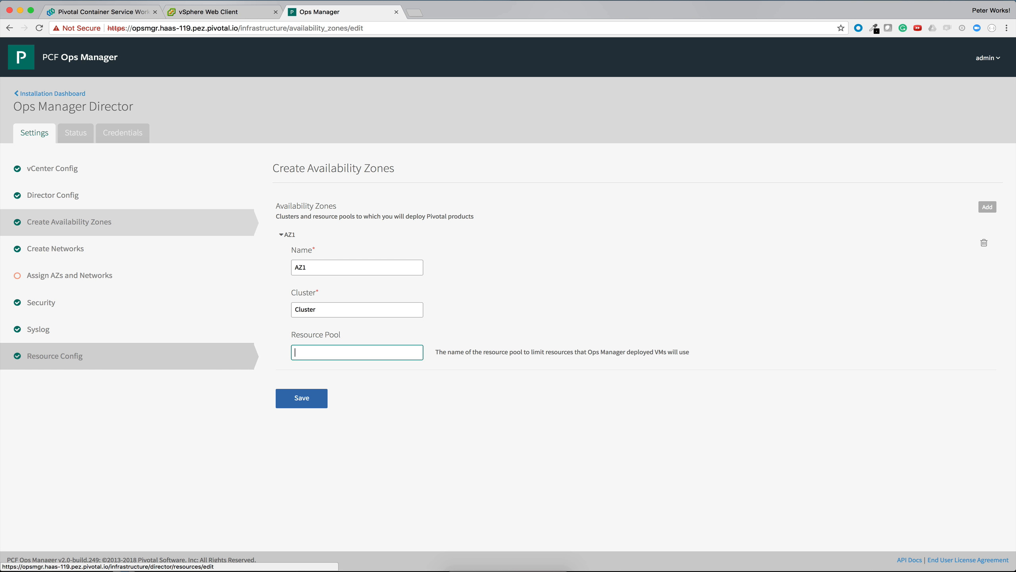
Step: Open the Create Networks settings and examine the subnet, DNS, gateway and availability zone of the PKS-Management network
left_click(85, 253)
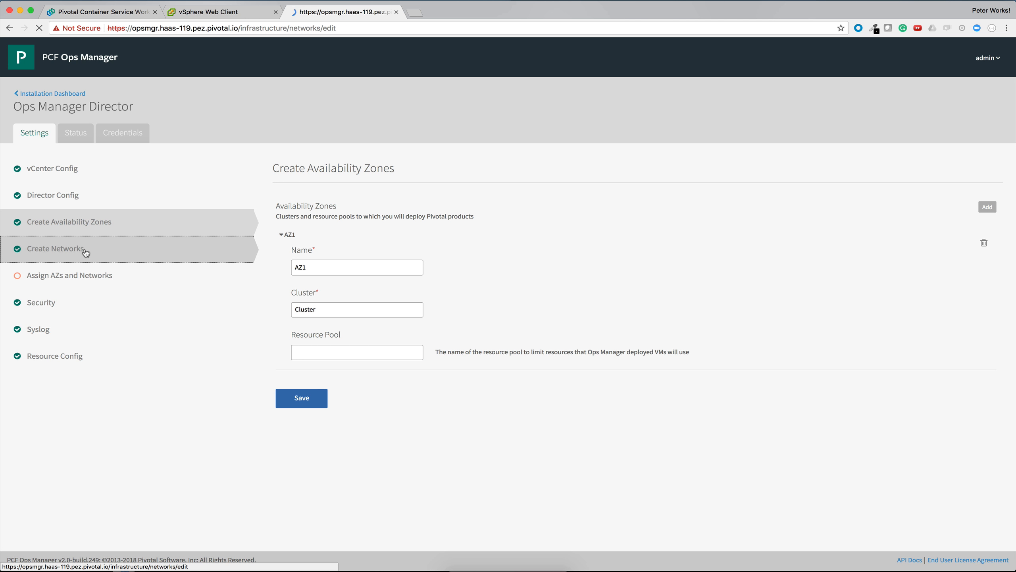
left_click(329, 309)
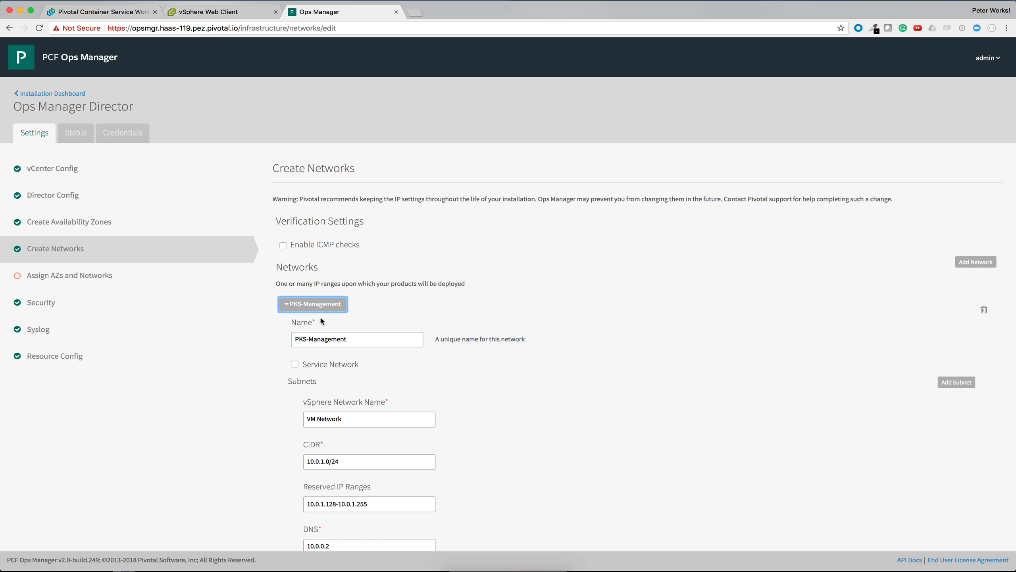
left_click(318, 309)
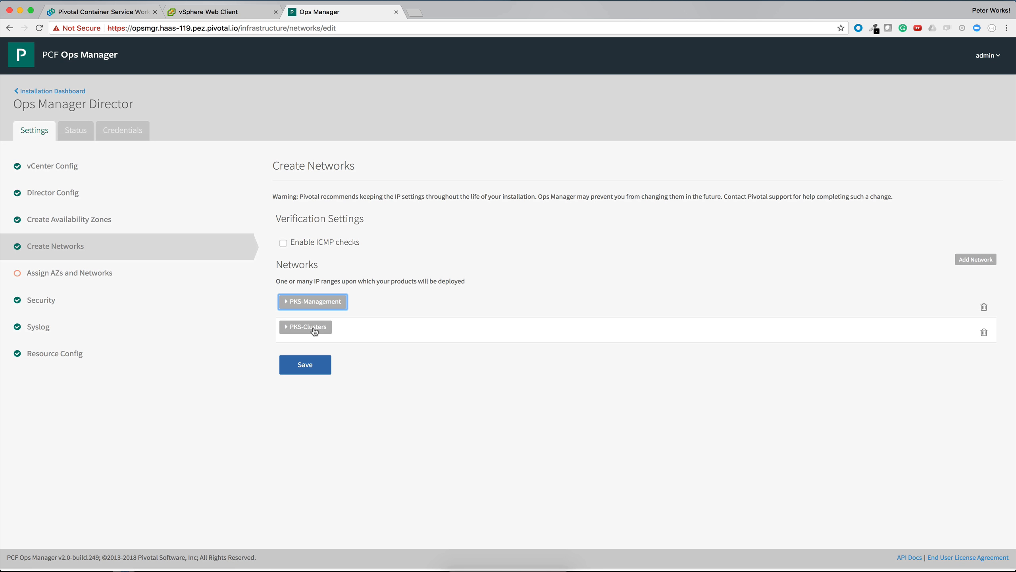
left_click(316, 308)
scroll(324, 344, "down", 5)
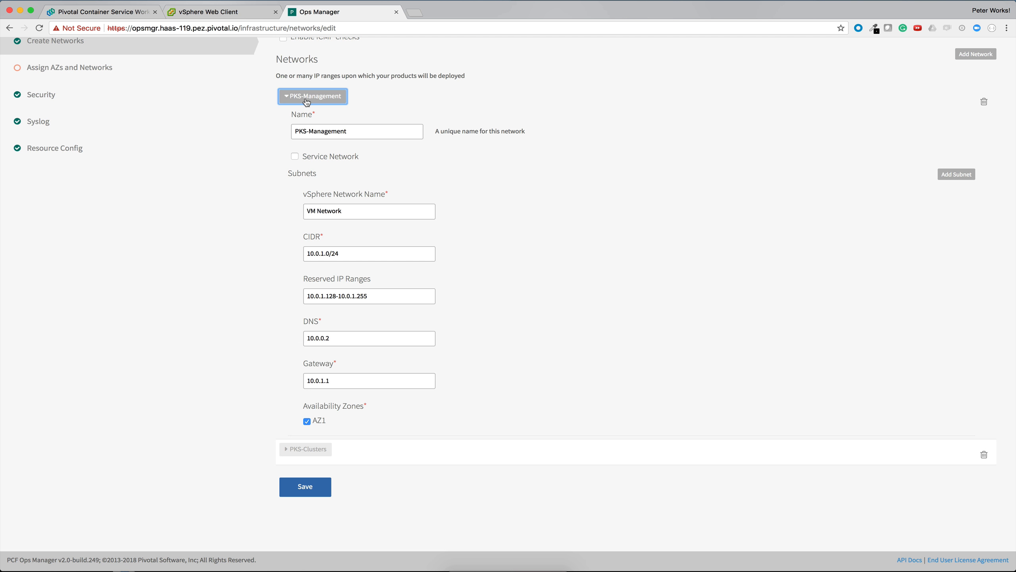
Step: Expand the PKS-Clusters network and review its Service Network option and subnet settings
left_click(309, 456)
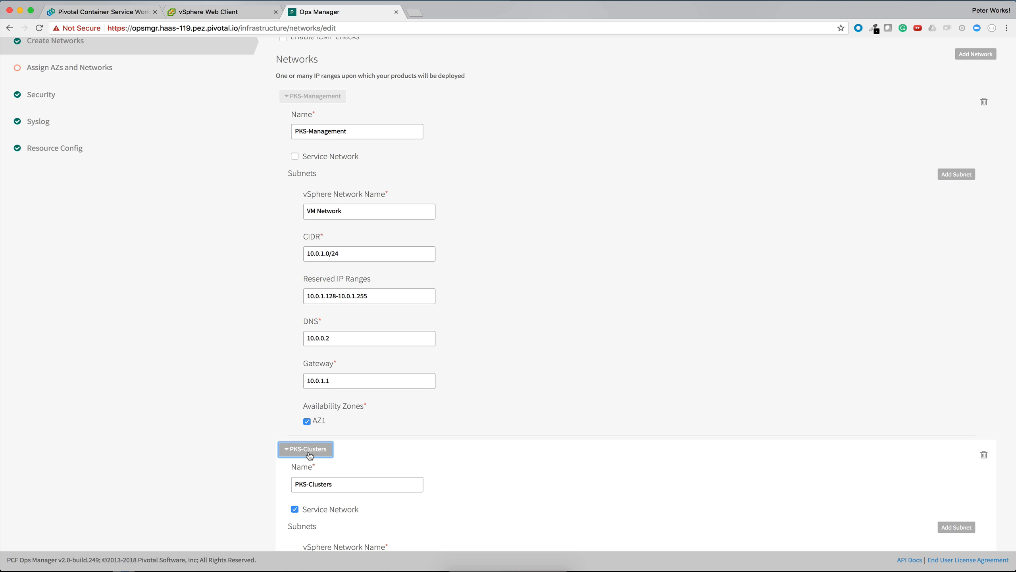
scroll(395, 393, "down", 3)
scroll(395, 393, "up", 9)
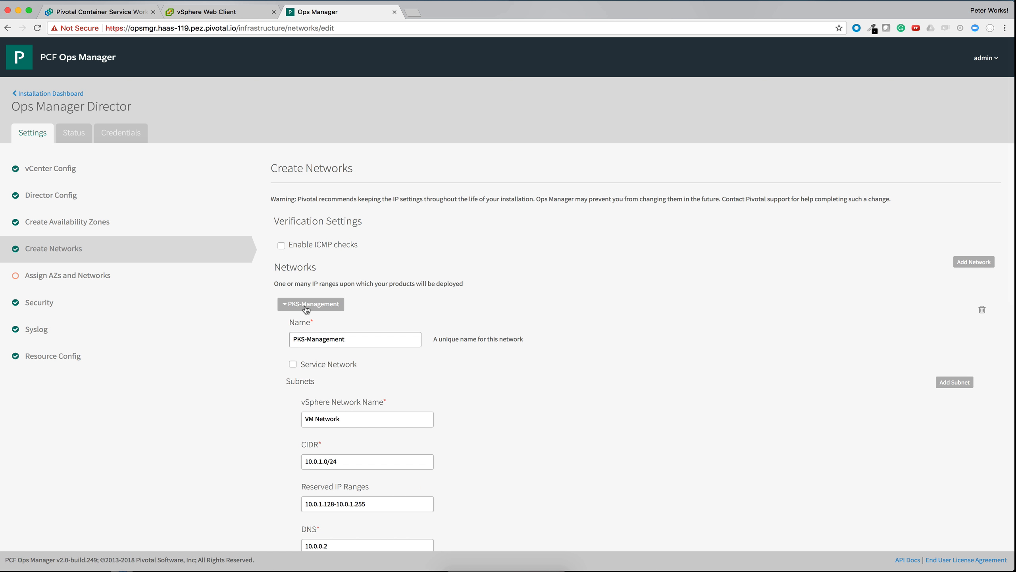
Step: Compare the vSphere network name of the PKS-Management subnet with the networks listed in the vSphere Web Client, and return to Ops Manager
scroll(306, 309, "down", 5)
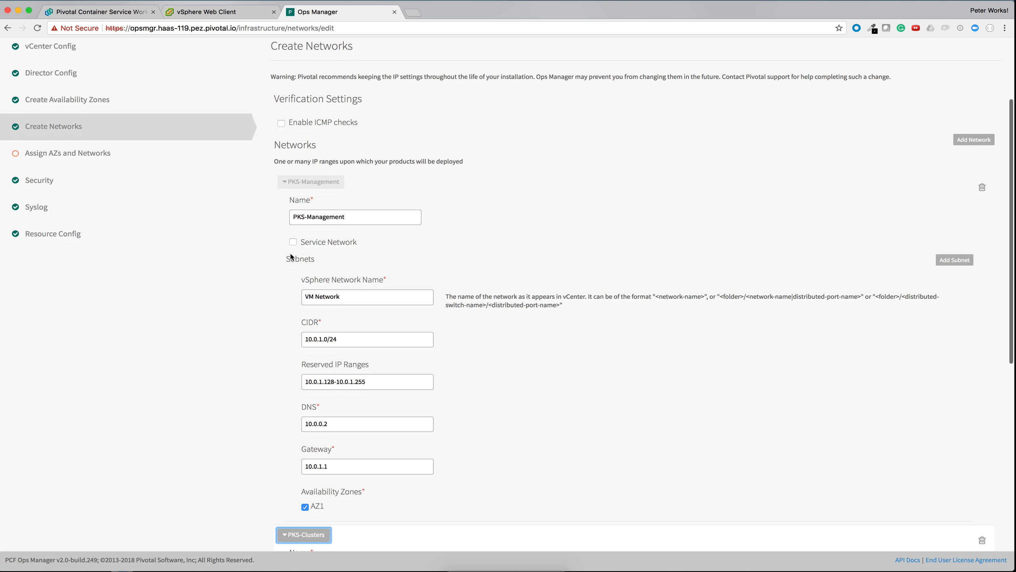
scroll(291, 256, "down", 1)
scroll(292, 257, "down", 1)
left_click_drag(360, 276, 299, 277)
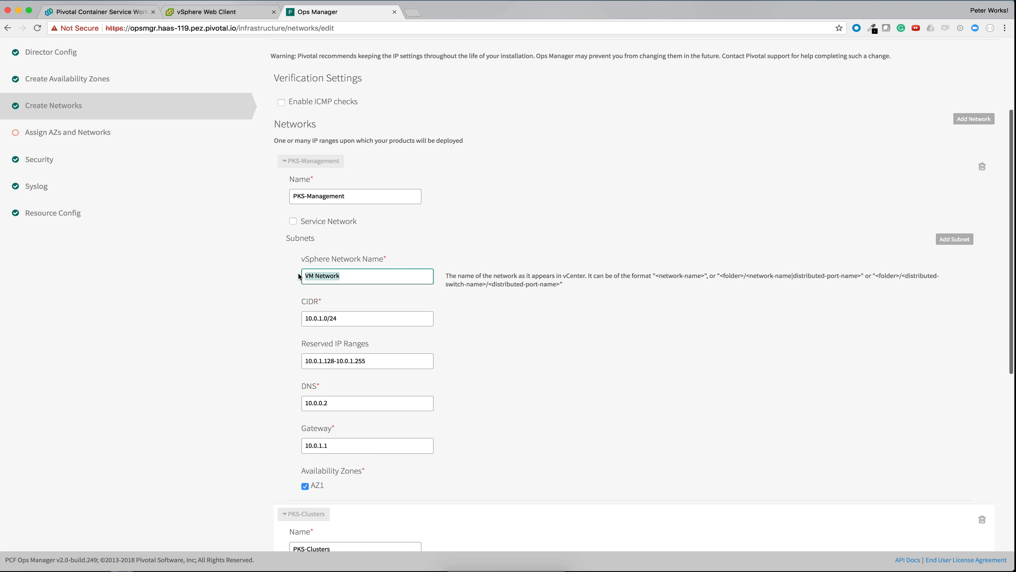
left_click(350, 276)
left_click(216, 12)
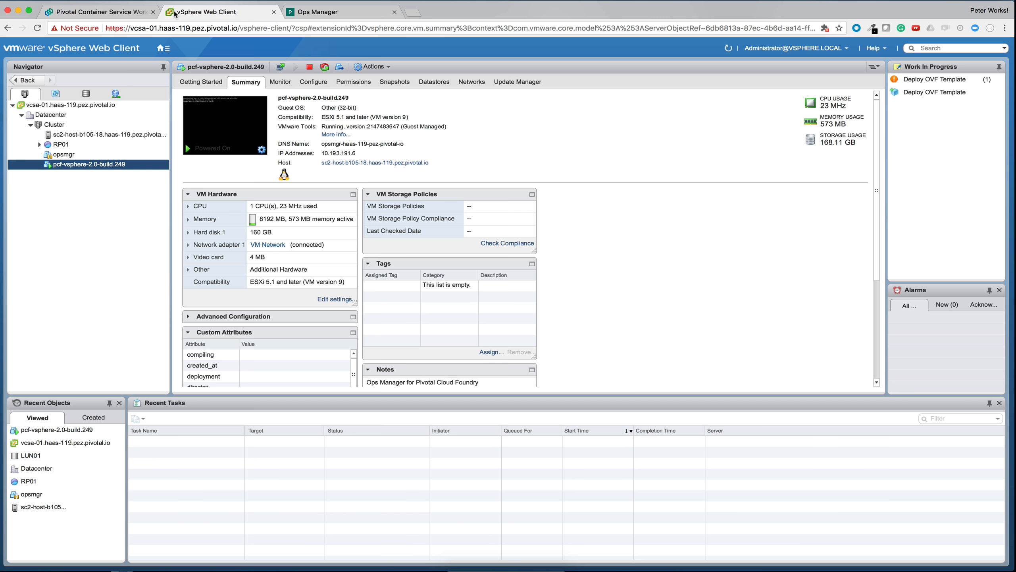
left_click(114, 94)
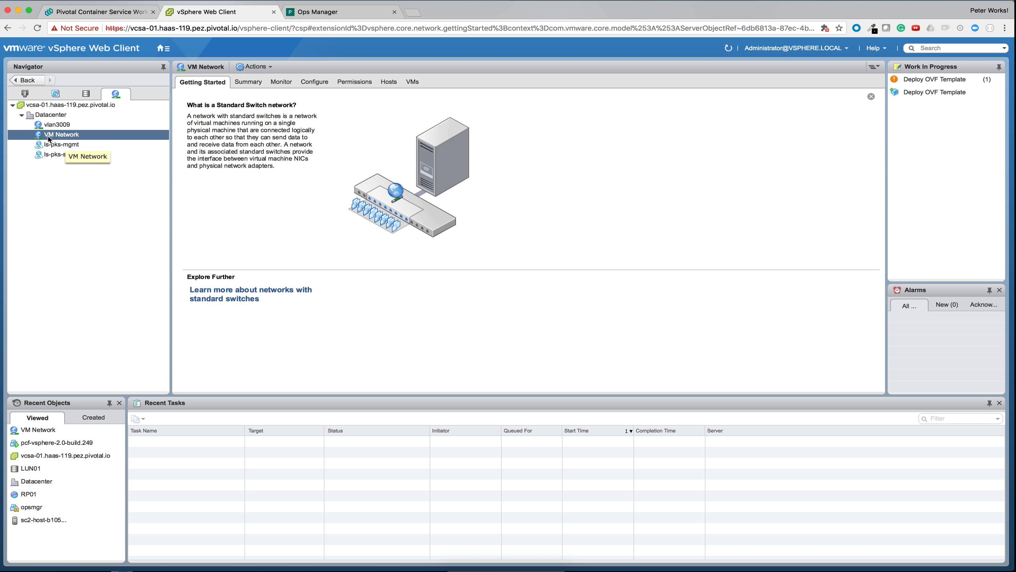
left_click(352, 12)
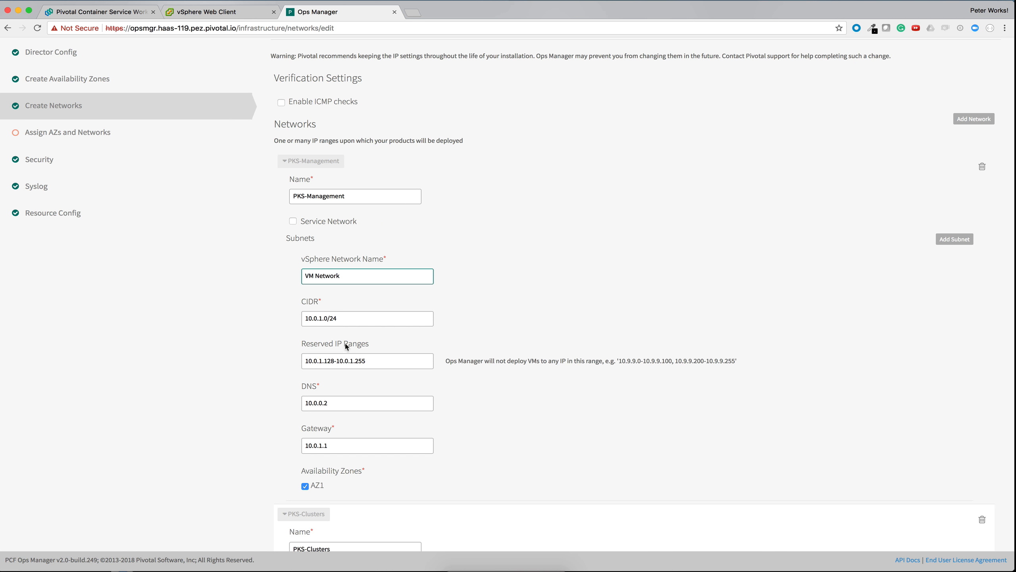
Step: Examine the CIDR, reserved IP ranges, DNS and gateway of the PKS-Management subnet
left_click(352, 318)
left_click_drag(352, 318, 305, 320)
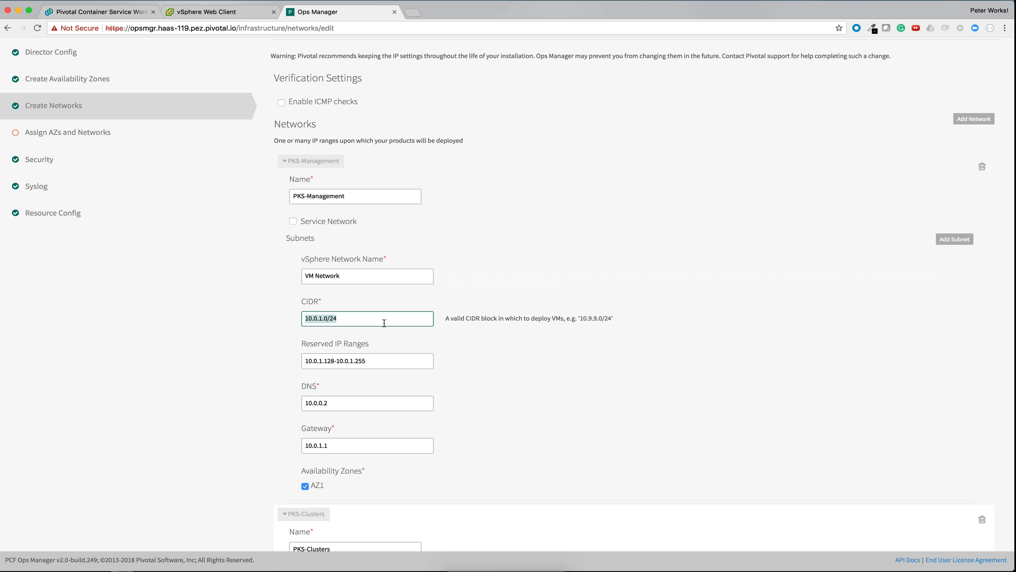
left_click(364, 322)
scroll(370, 363, "down", 3)
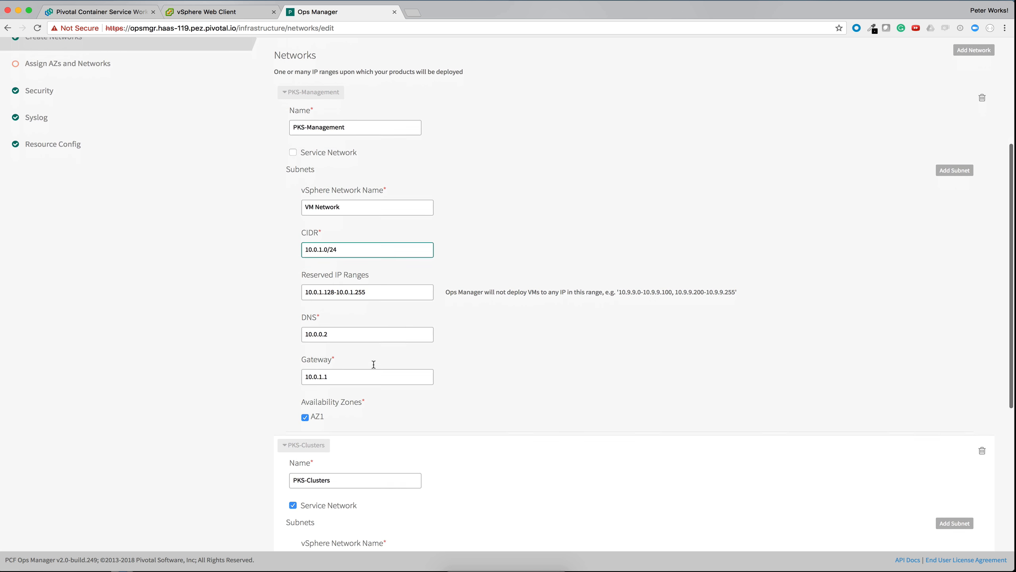
left_click_drag(387, 286, 303, 287)
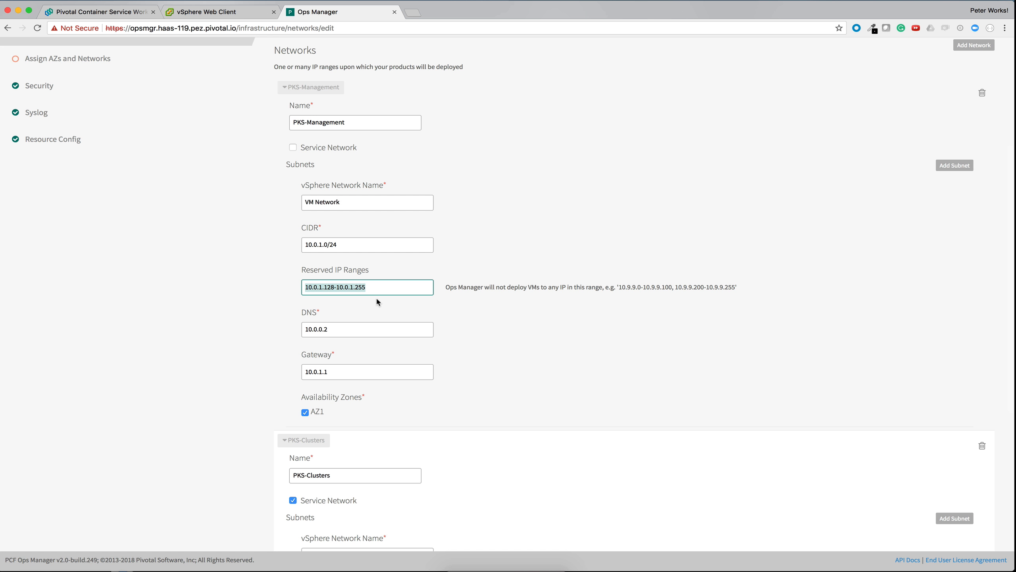
key("Tab")
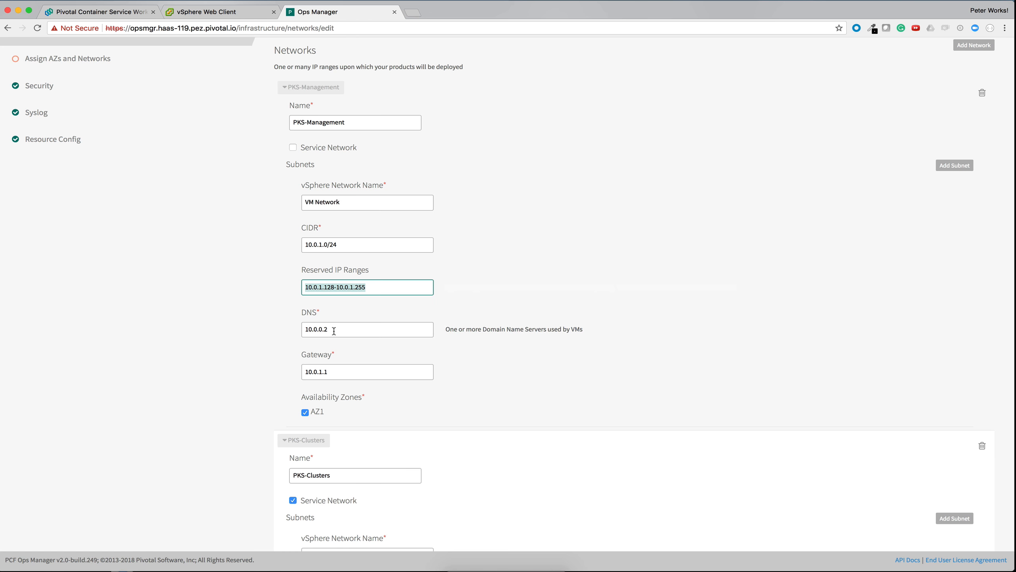
key("Tab")
left_click(332, 372)
left_click_drag(333, 372, 290, 372)
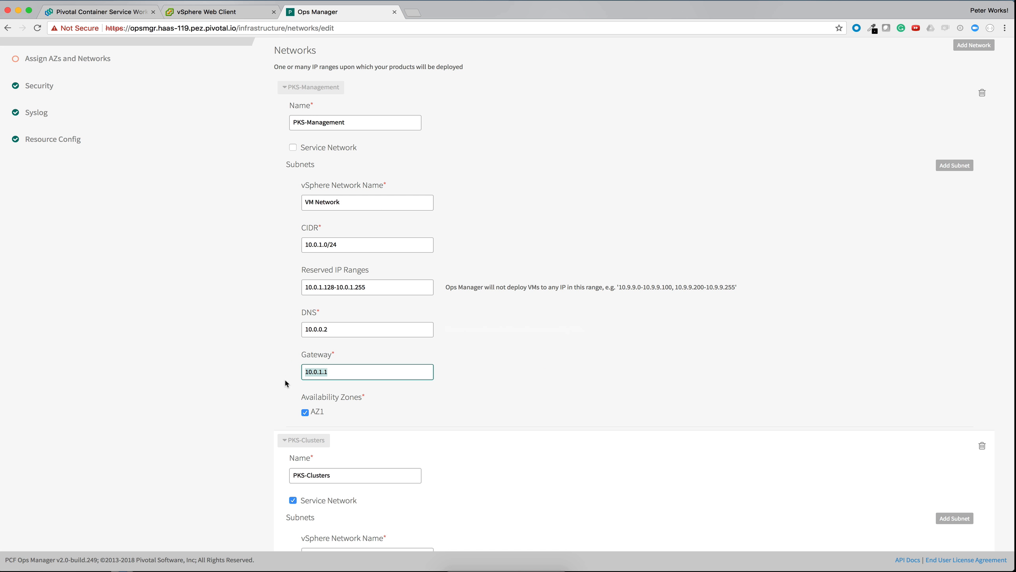
Step: Compare the availability zone and Service Network settings of the PKS-Management and PKS-Clusters networks
scroll(329, 356, "down", 2)
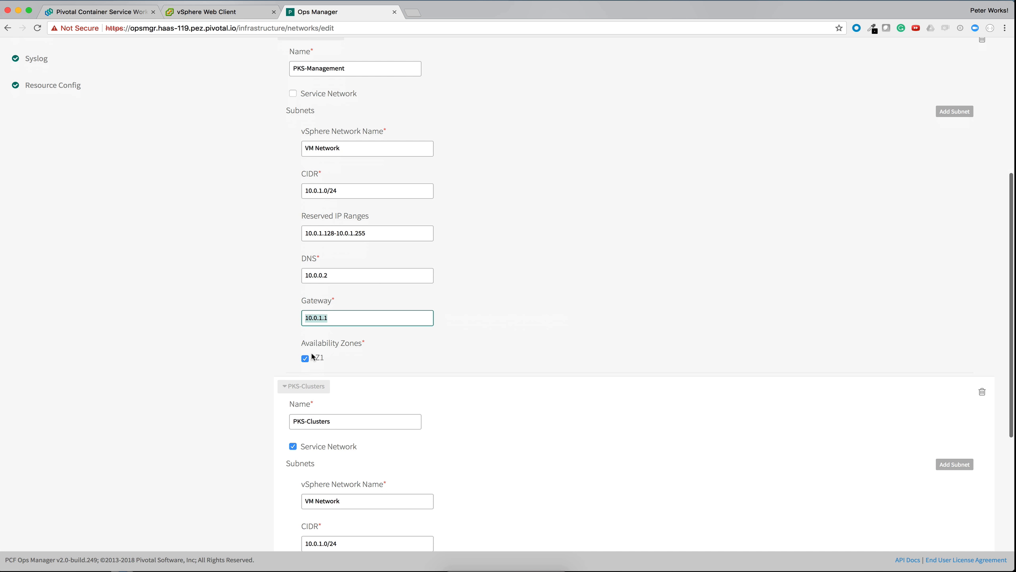
scroll(316, 361, "down", 5)
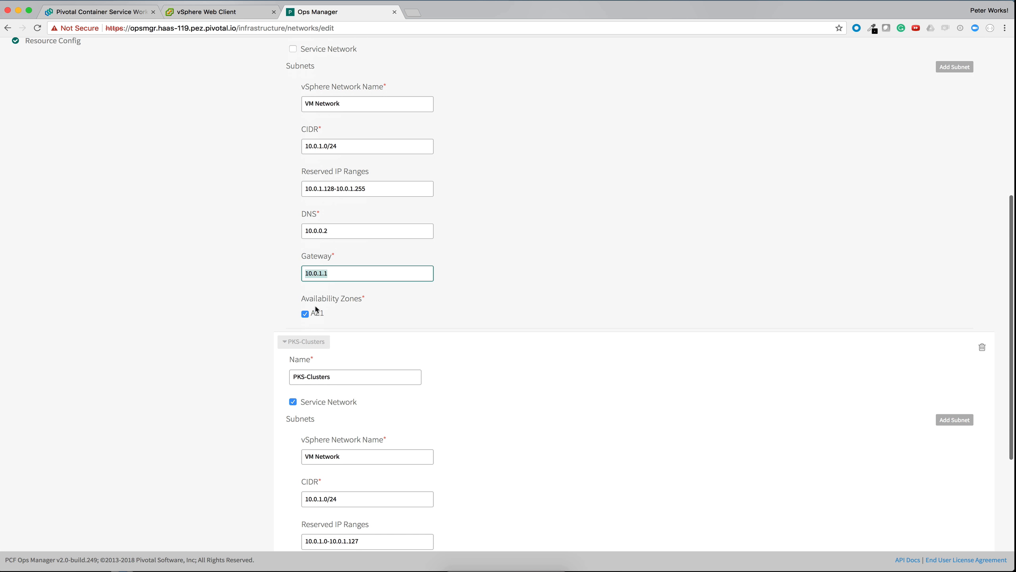
scroll(330, 216, "down", 4)
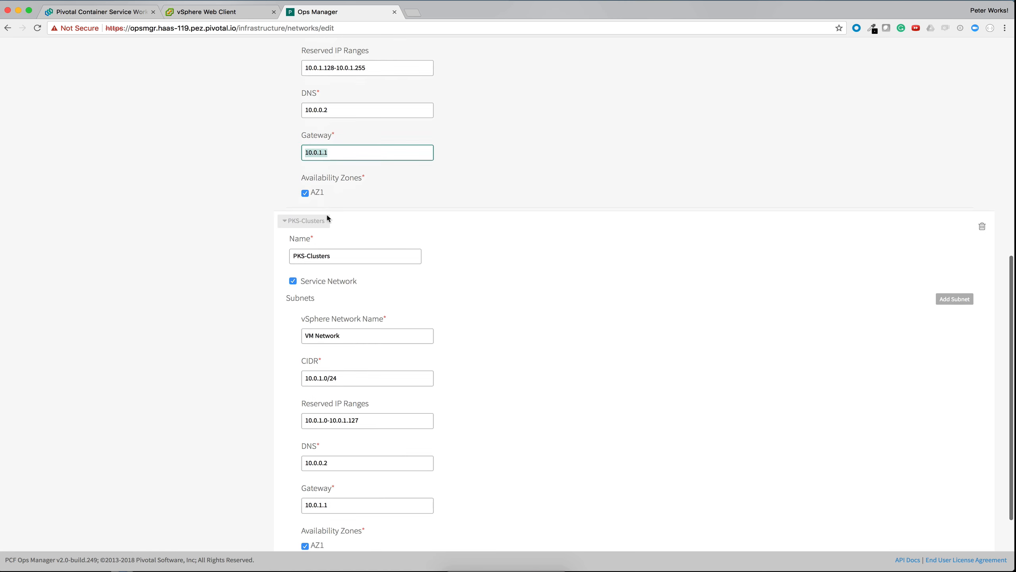
scroll(326, 208, "up", 8)
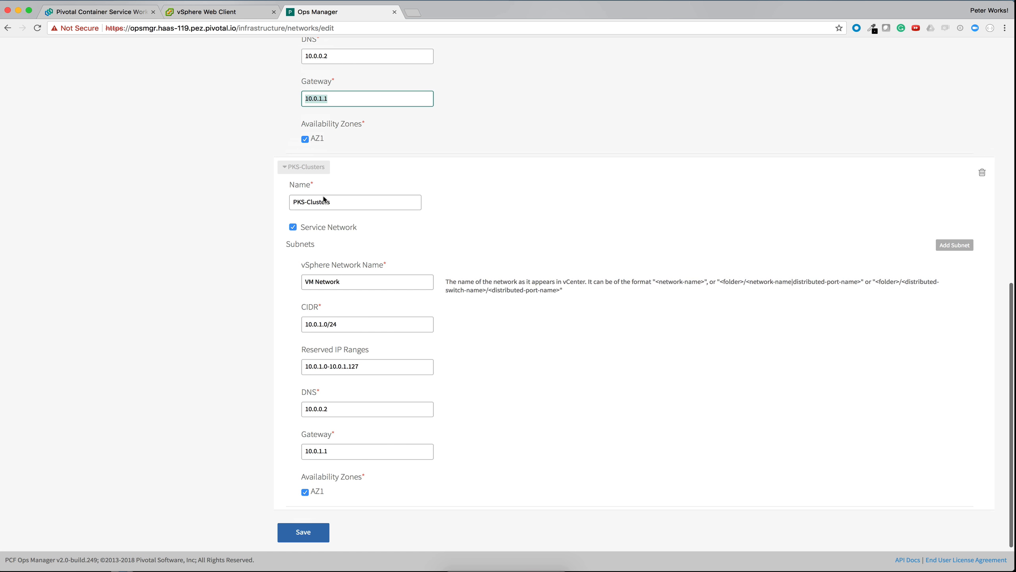
scroll(324, 199, "up", 1)
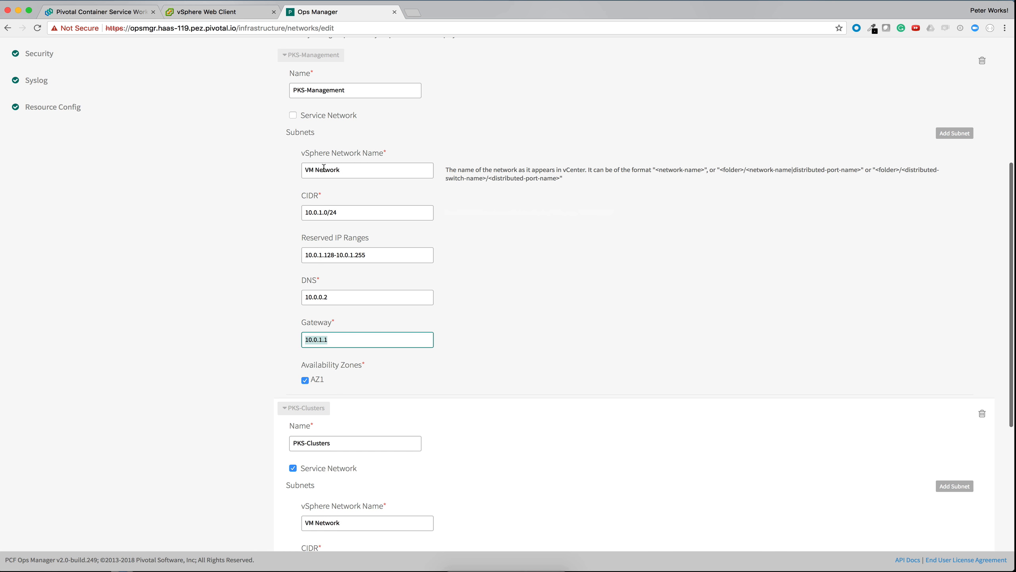
scroll(325, 168, "down", 1)
scroll(324, 170, "up", 1)
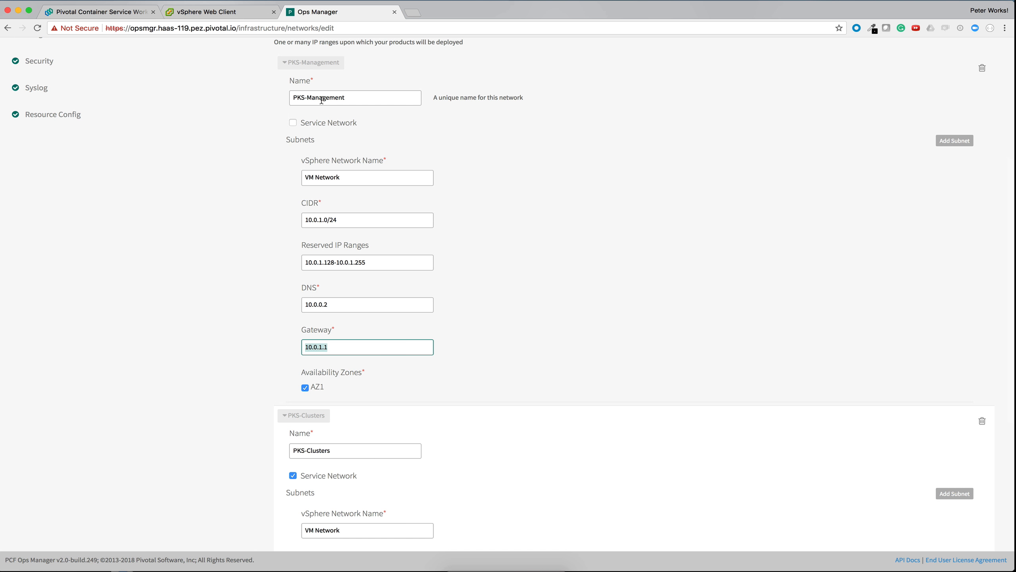
scroll(321, 232, "down", 10)
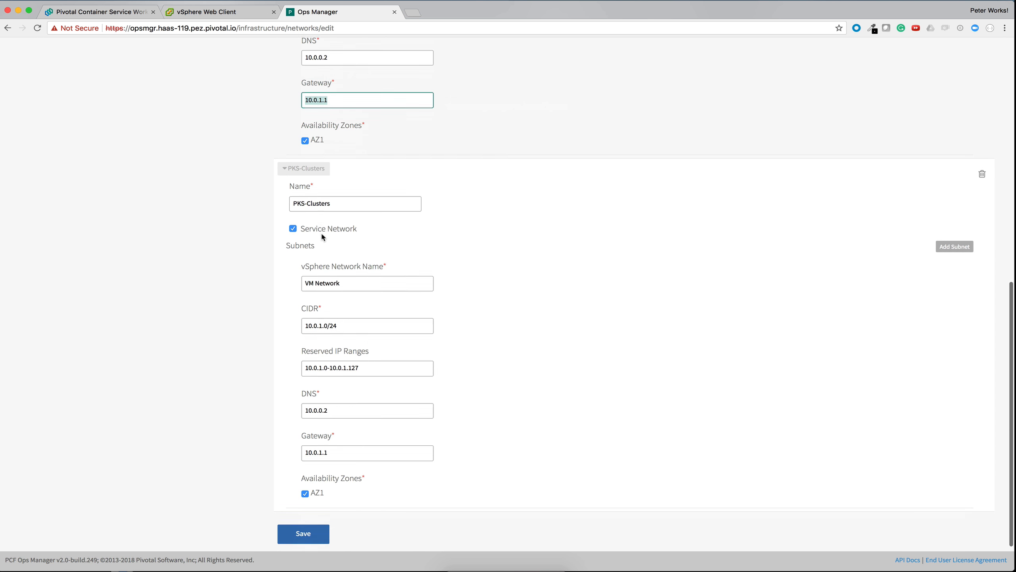
scroll(321, 232, "down", 2)
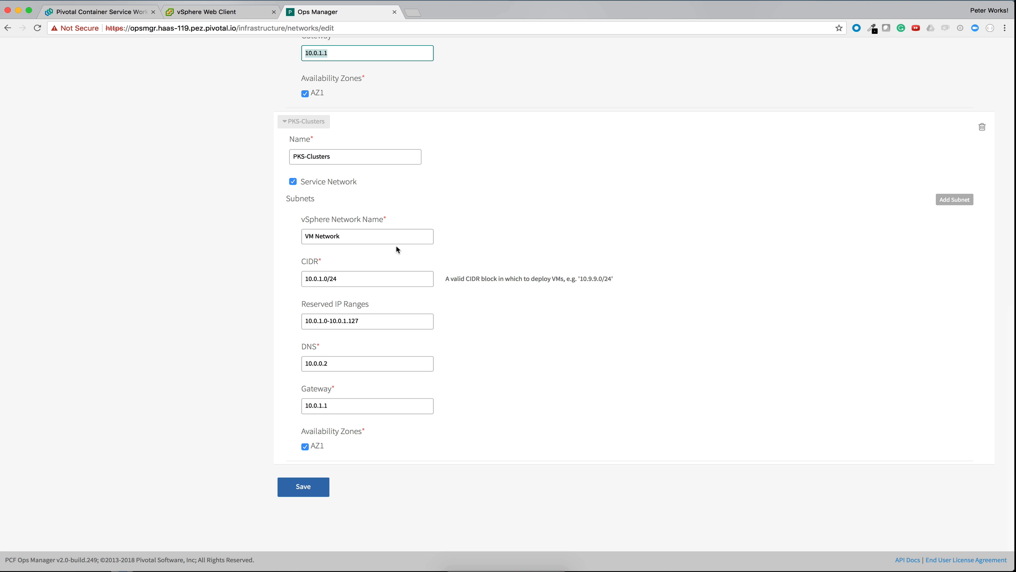
Step: Review the PKS-Clusters network's name, vSphere network name and CIDR against those of PKS-Management
key("Tab")
key("Tab")
key("Tab")
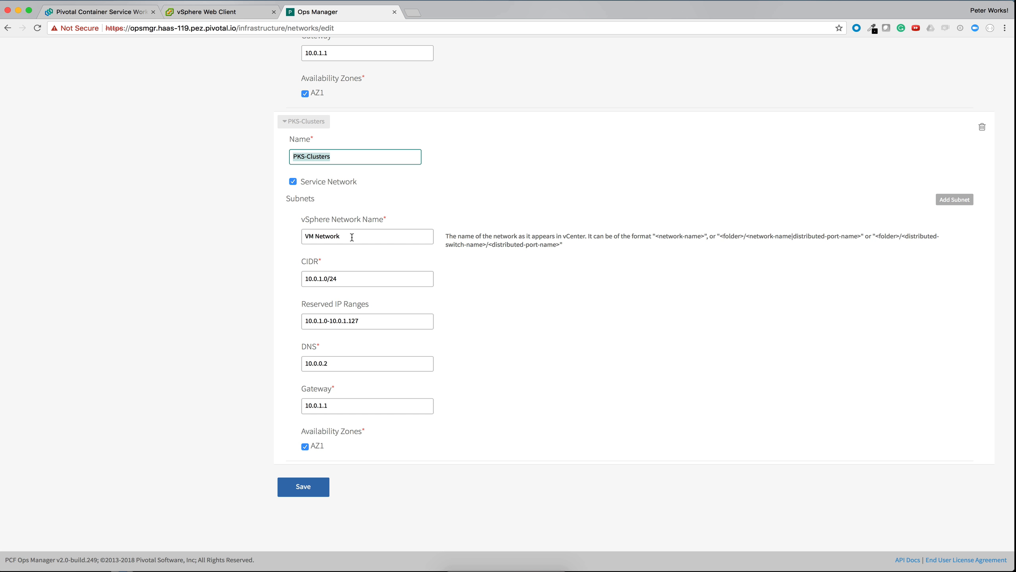
left_click_drag(352, 236, 291, 239)
left_click(282, 240)
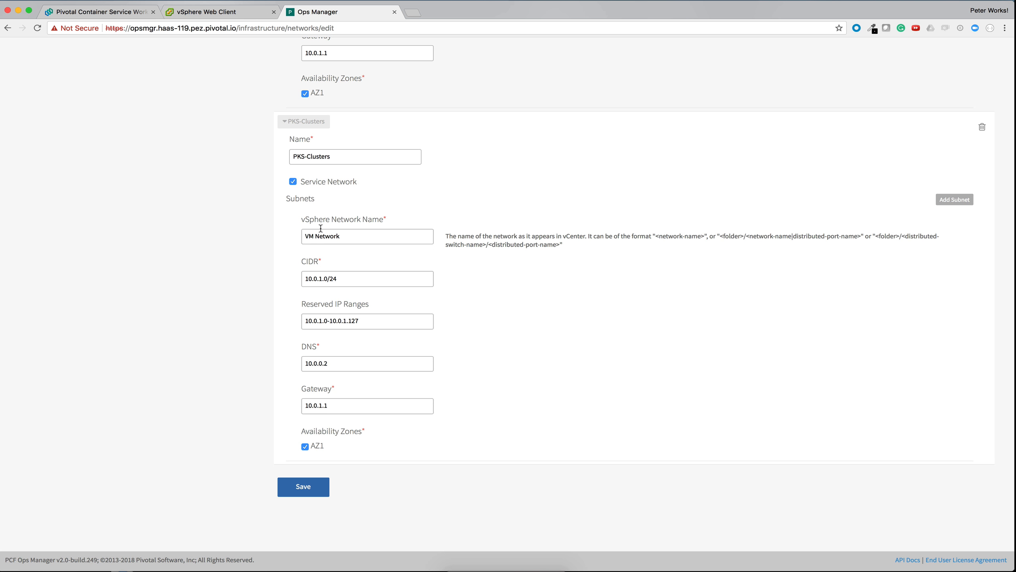
scroll(295, 226, "up", 4)
scroll(321, 228, "up", 3)
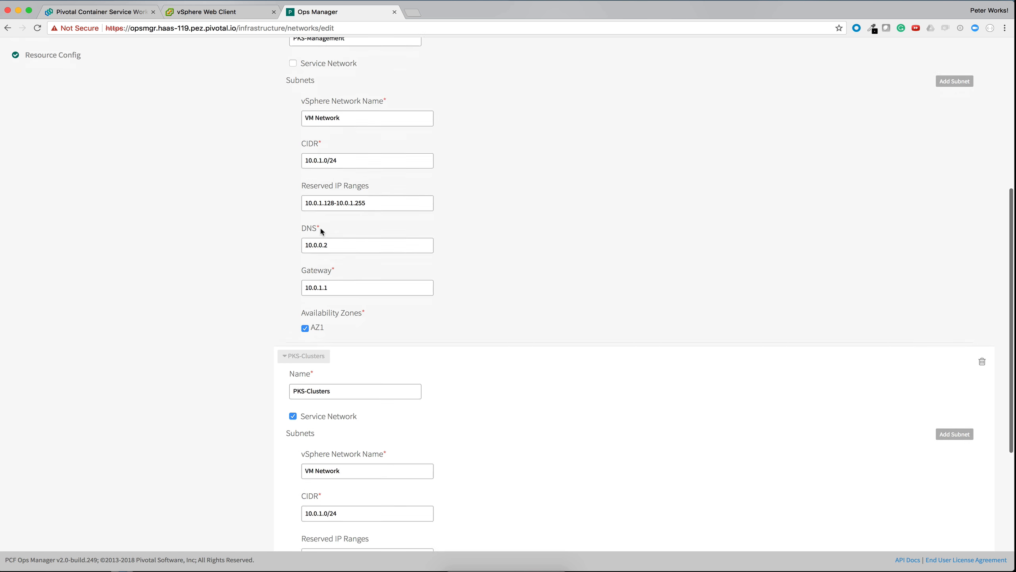
scroll(322, 229, "down", 5)
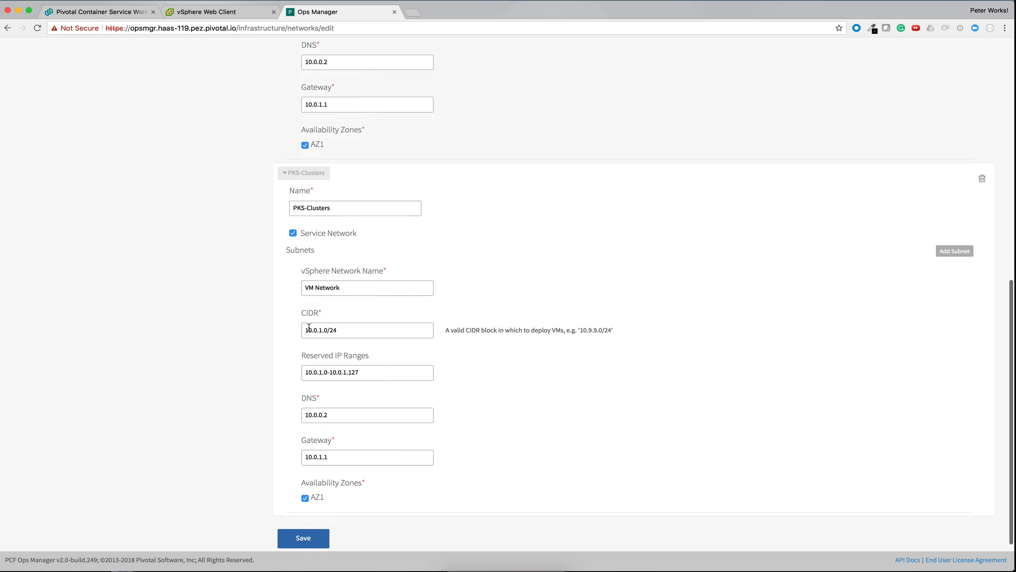
scroll(304, 330, "down", 1)
left_click(341, 299)
left_click_drag(340, 299, 302, 303)
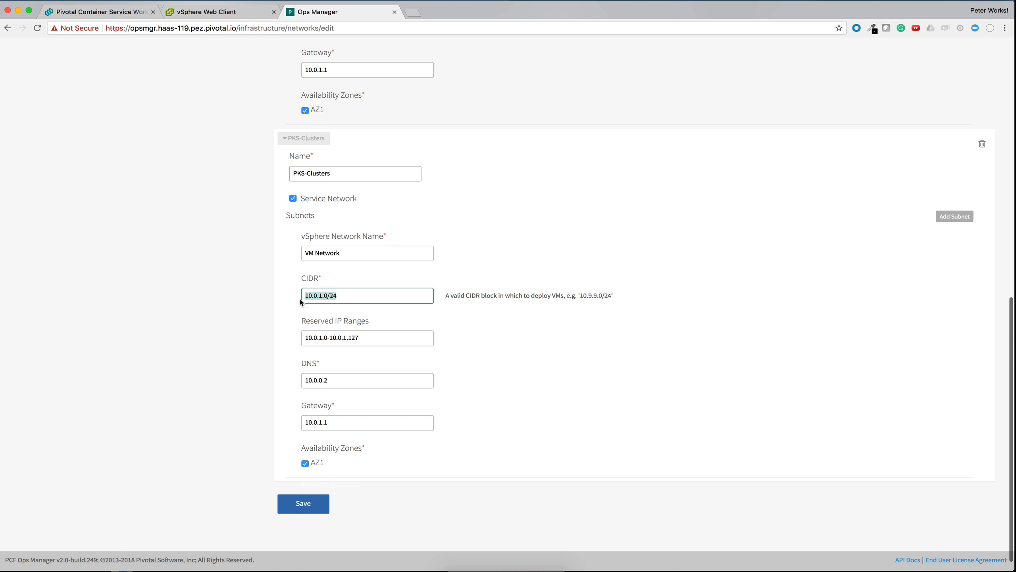
left_click(269, 306)
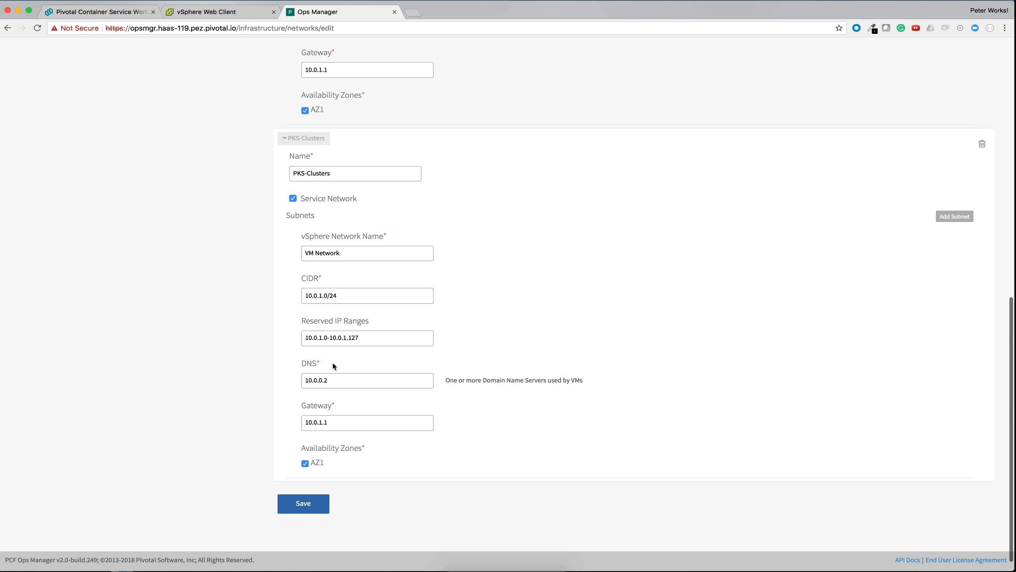
Step: Compare the reserved IP ranges of the PKS-Clusters and PKS-Management subnets
left_click_drag(359, 337, 298, 345)
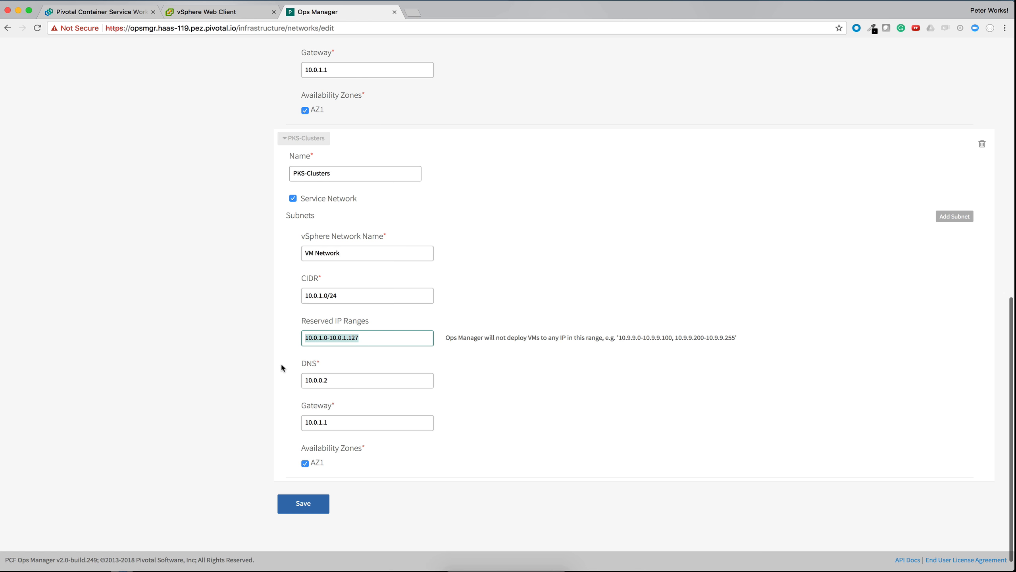
scroll(282, 368, "up", 4)
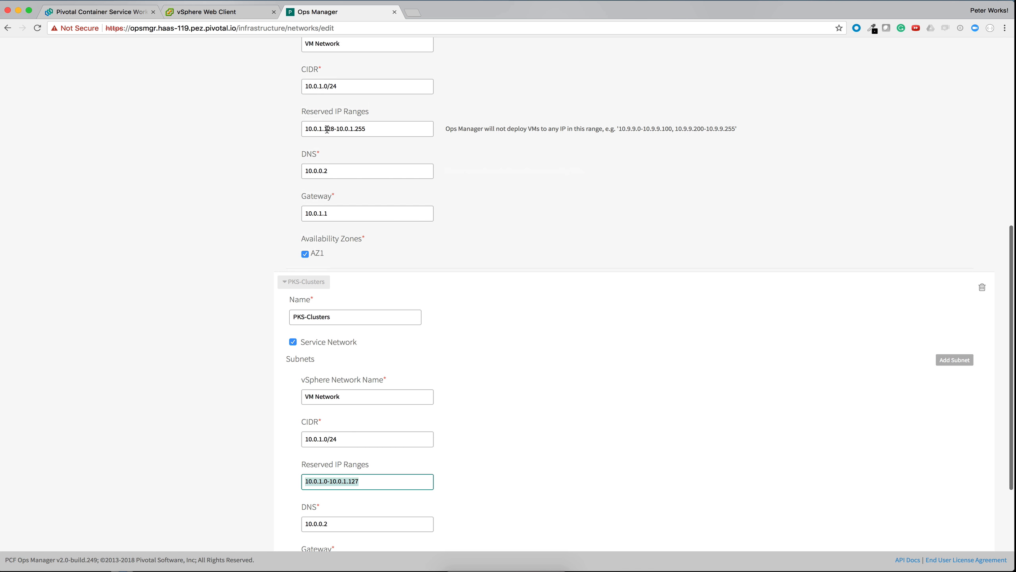
scroll(360, 524, "down", 3)
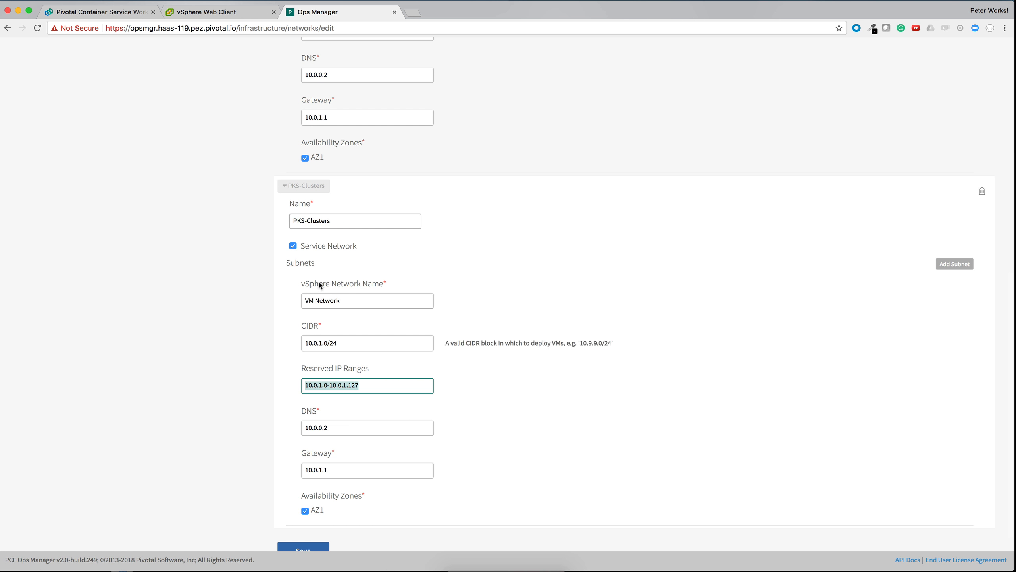
scroll(411, 160, "up", 1)
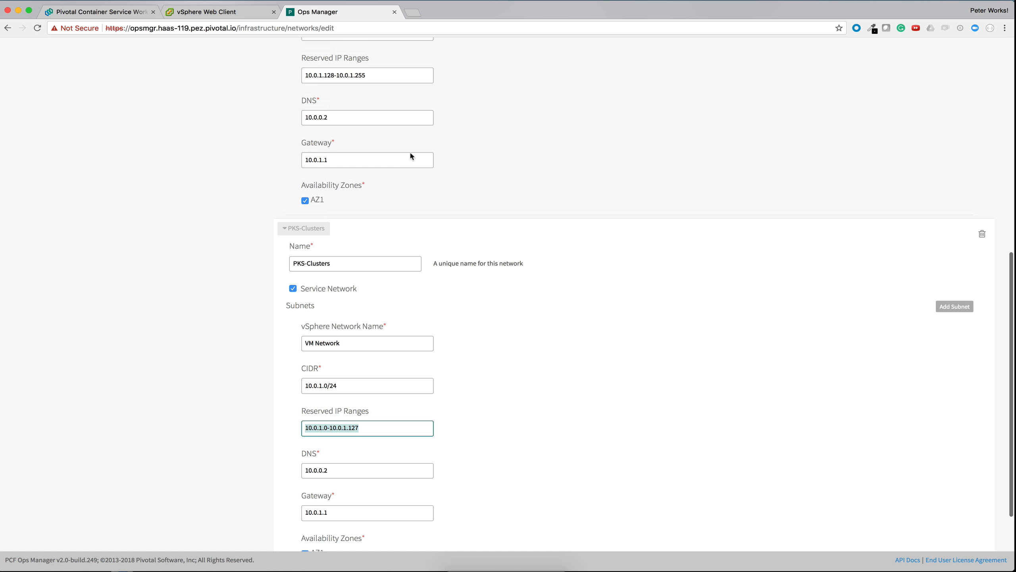
scroll(411, 96, "down", 3)
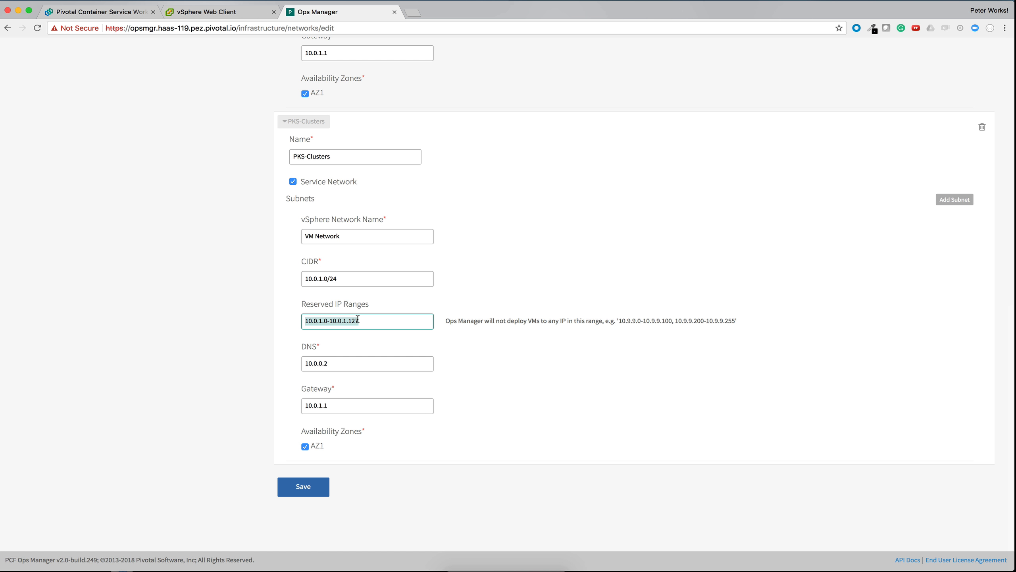
Step: Check the DNS and gateway of the PKS-Clusters subnet and save the network settings
left_click_drag(339, 363, 283, 371)
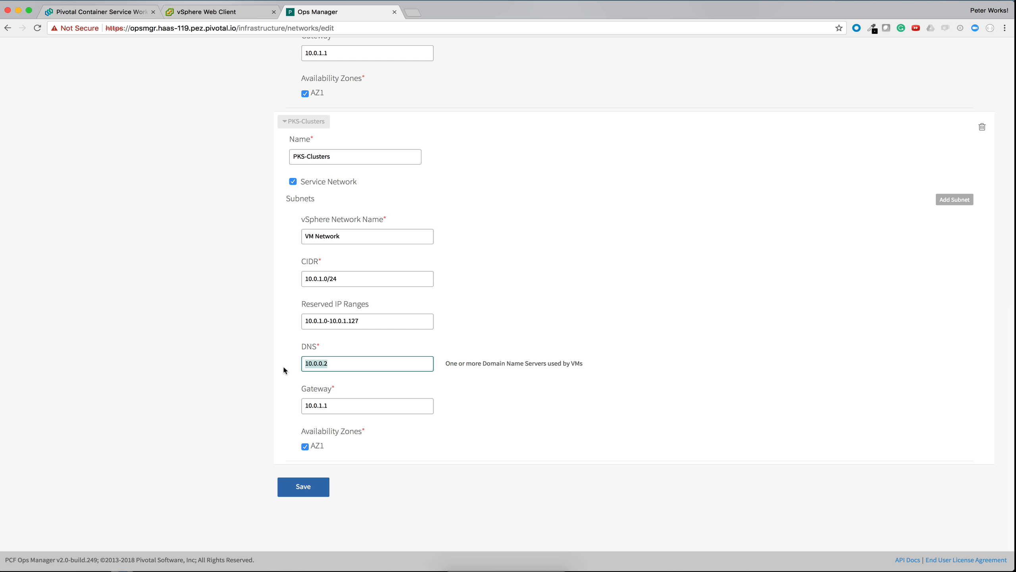
left_click_drag(332, 406, 268, 409)
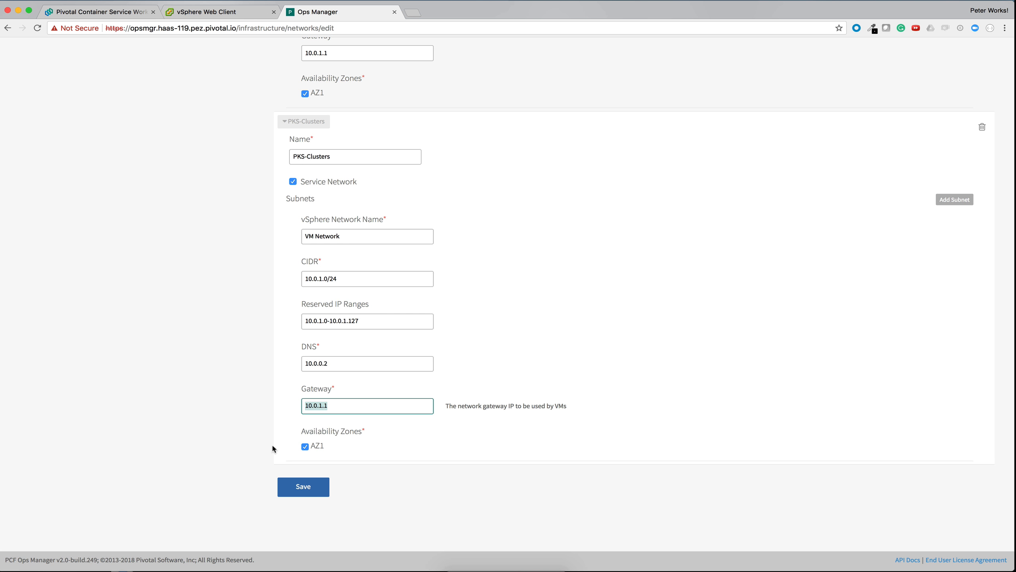
left_click(283, 495)
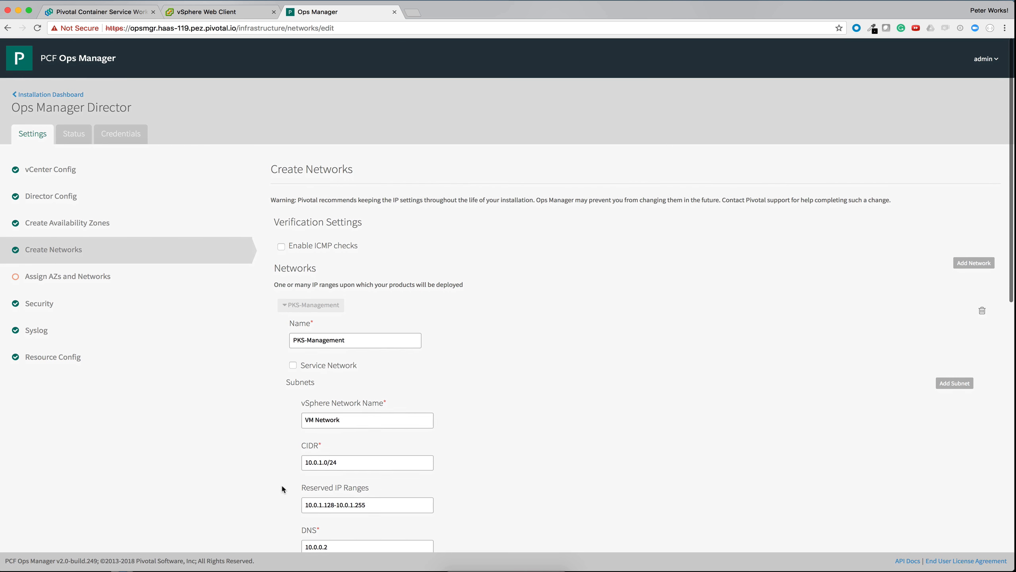
Step: Assign the Ops Manager Director to singleton availability zone AZ1 and the PKS-Management network, and save the assignment
left_click(98, 276)
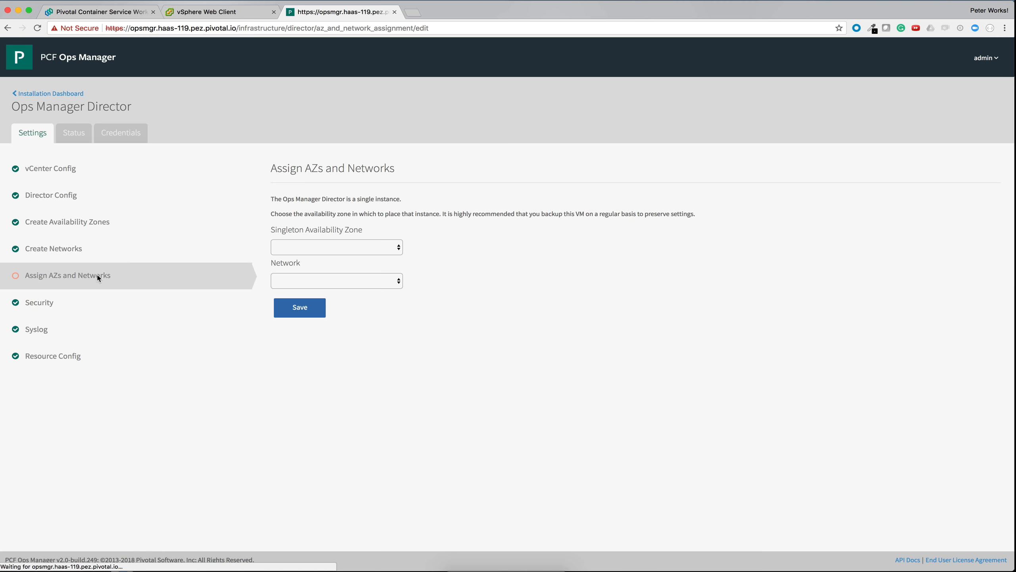
left_click(280, 251)
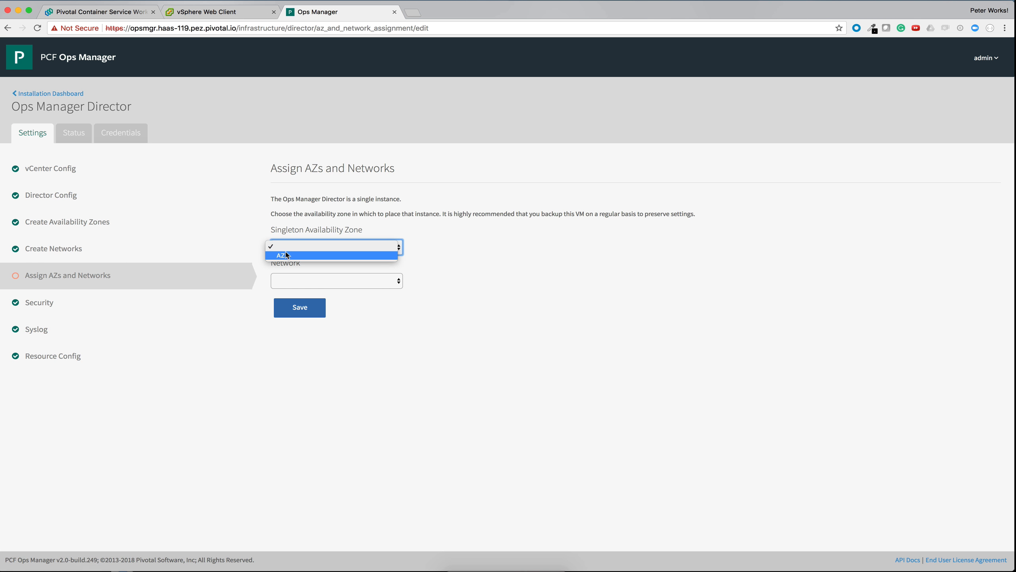
left_click(287, 256)
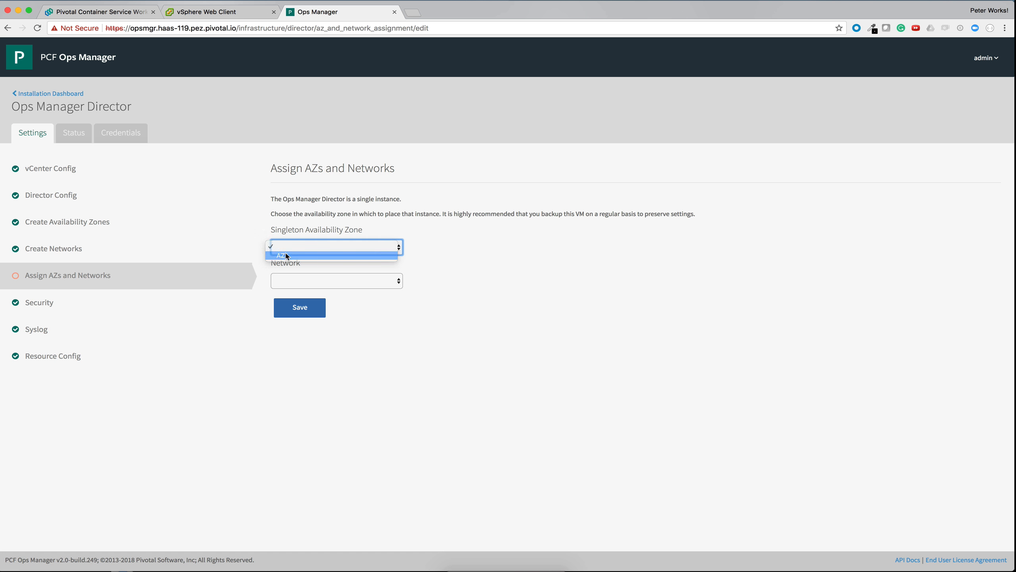
left_click(293, 282)
left_click(303, 288)
left_click(300, 307)
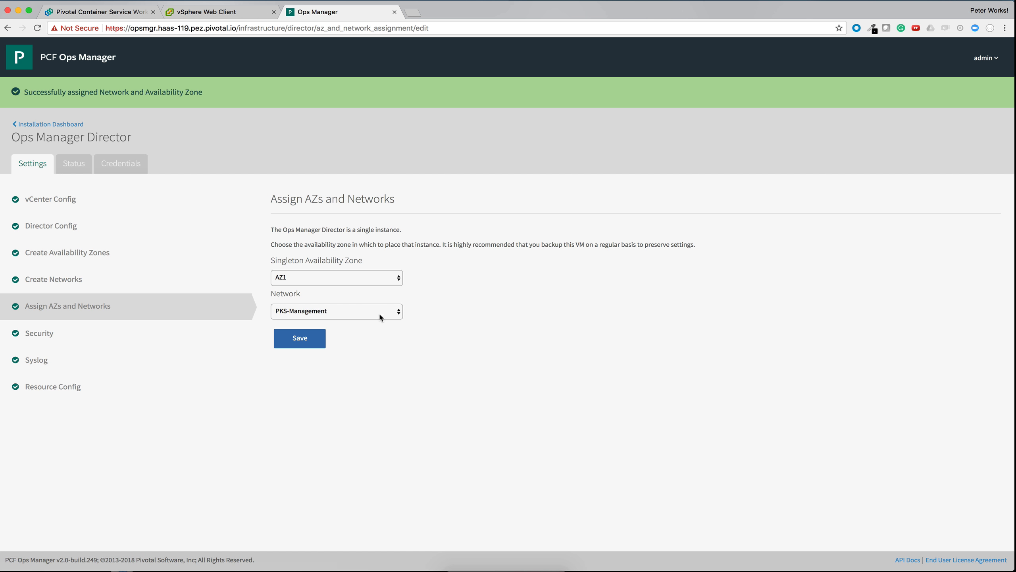
Step: Save the director's Security settings with generated VM passwords and no trusted certificates
left_click(159, 333)
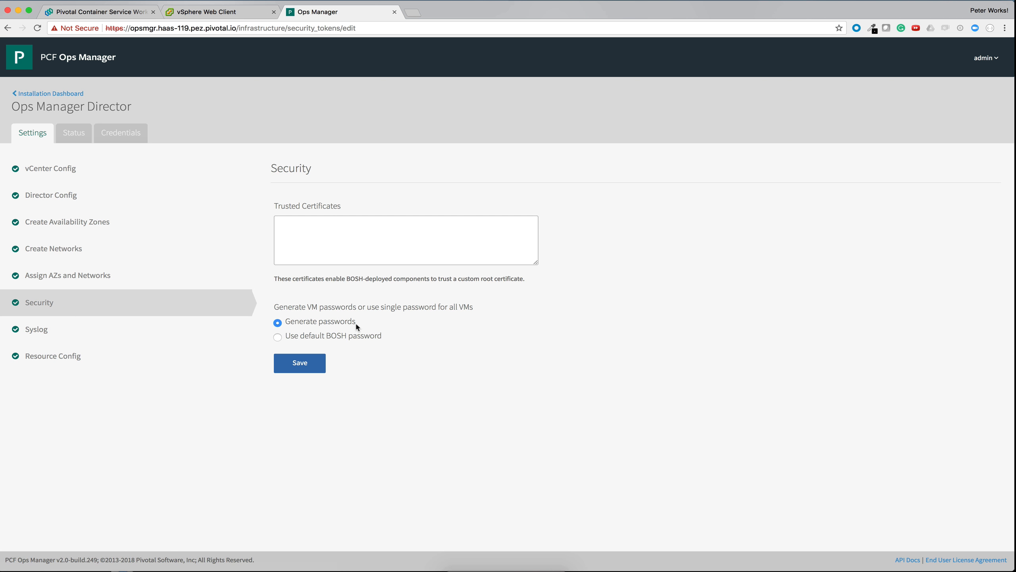
left_click(286, 363)
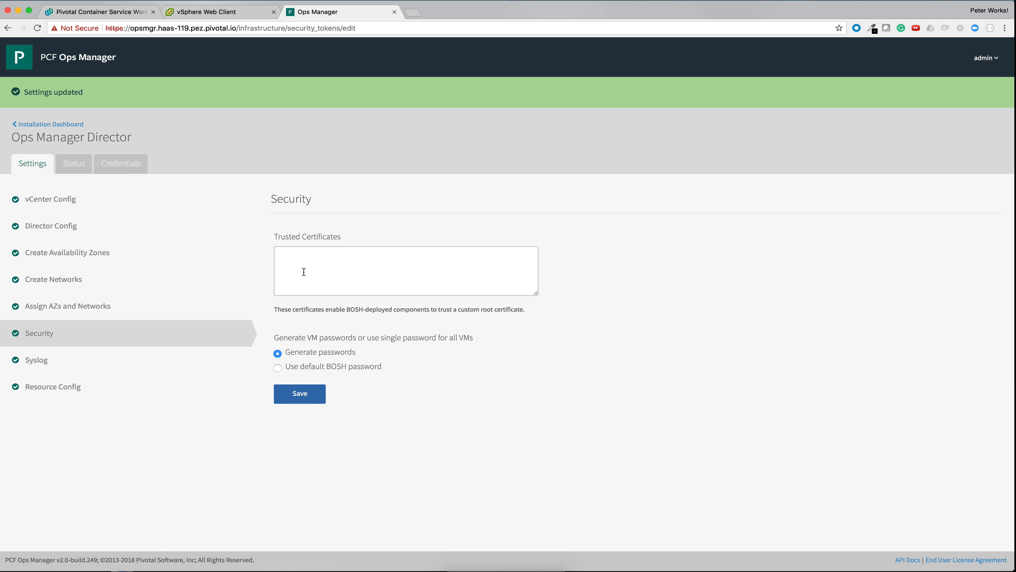
left_click(329, 262)
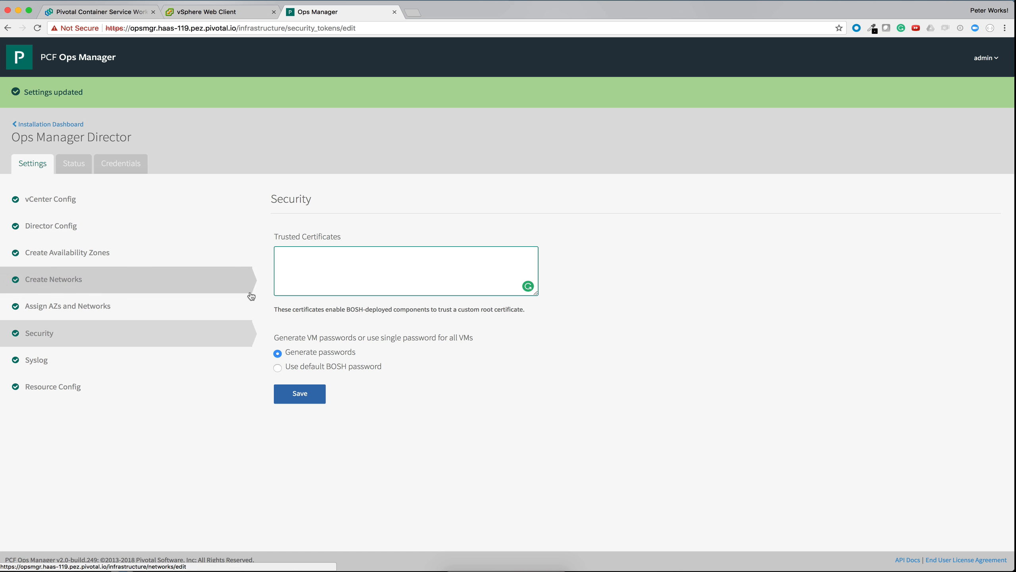
Step: Review the Syslog options for the BOSH Director, including address, port, transport protocol and TLS
left_click(168, 356)
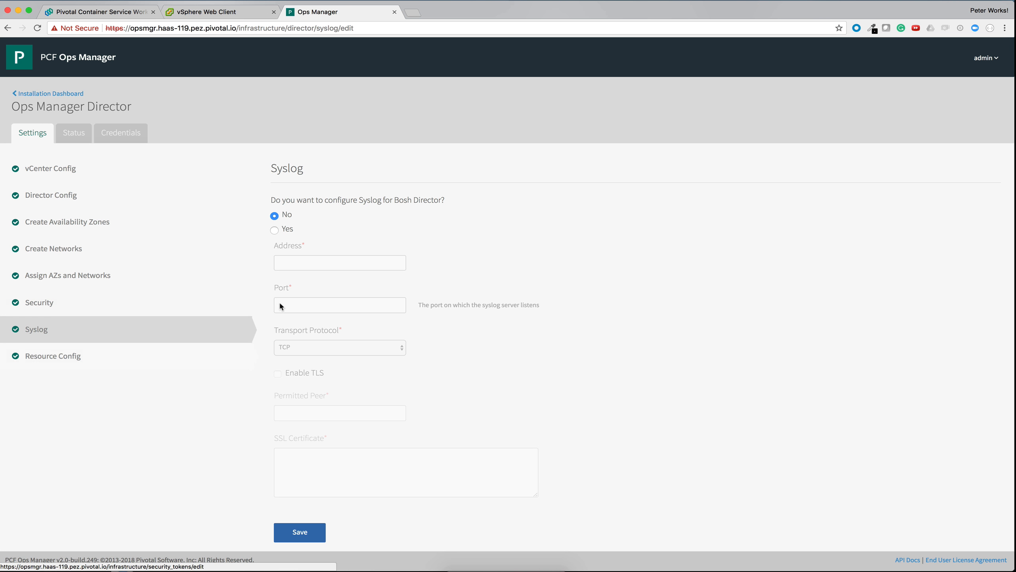
scroll(279, 301, "down", 1)
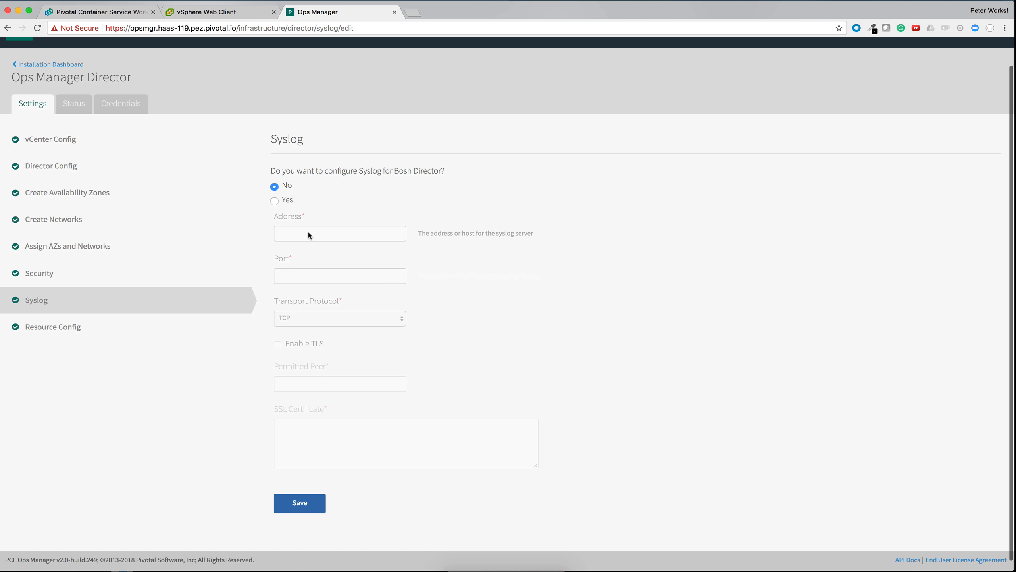
scroll(401, 180, "up", 1)
scroll(399, 181, "down", 2)
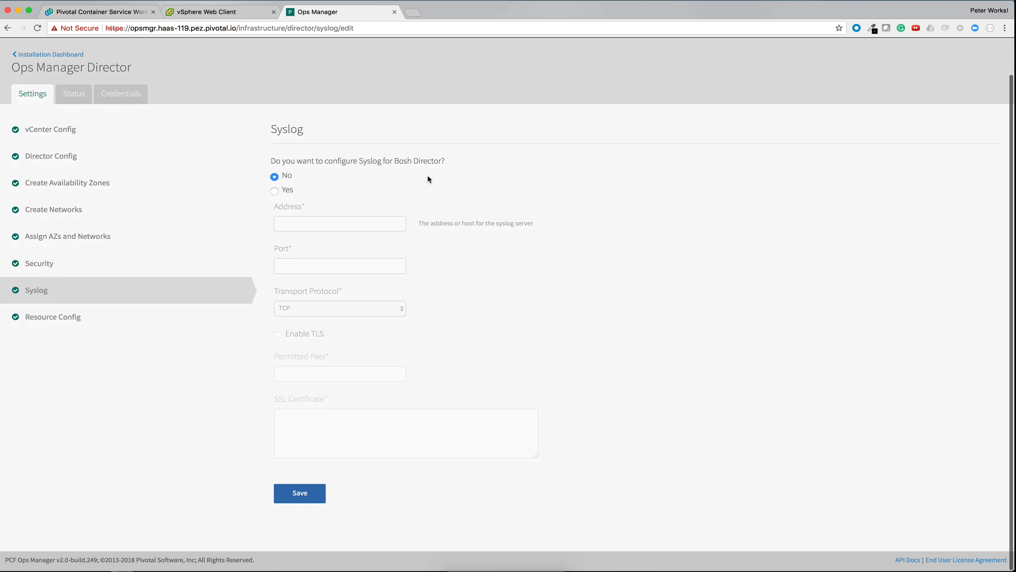
Step: Save the Resource Config with automatic sizing for the director and compilation jobs, and return to the Installation Dashboard
left_click(44, 323)
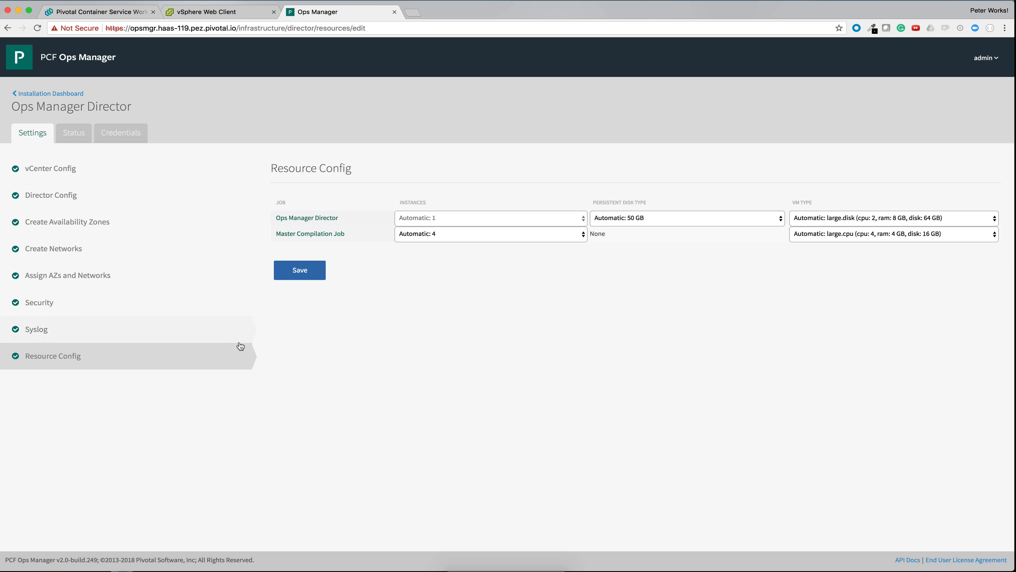
left_click(290, 269)
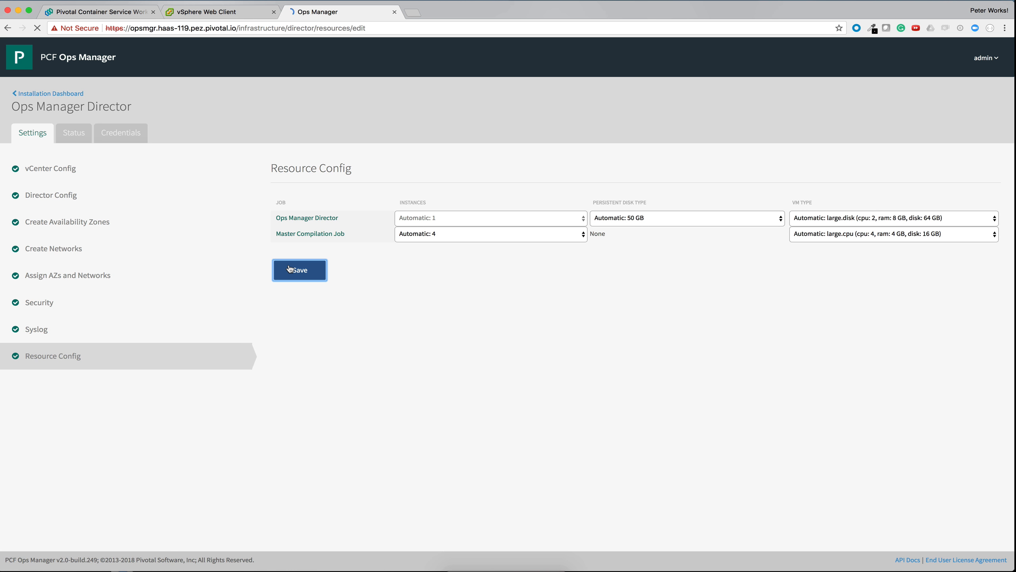
left_click(66, 125)
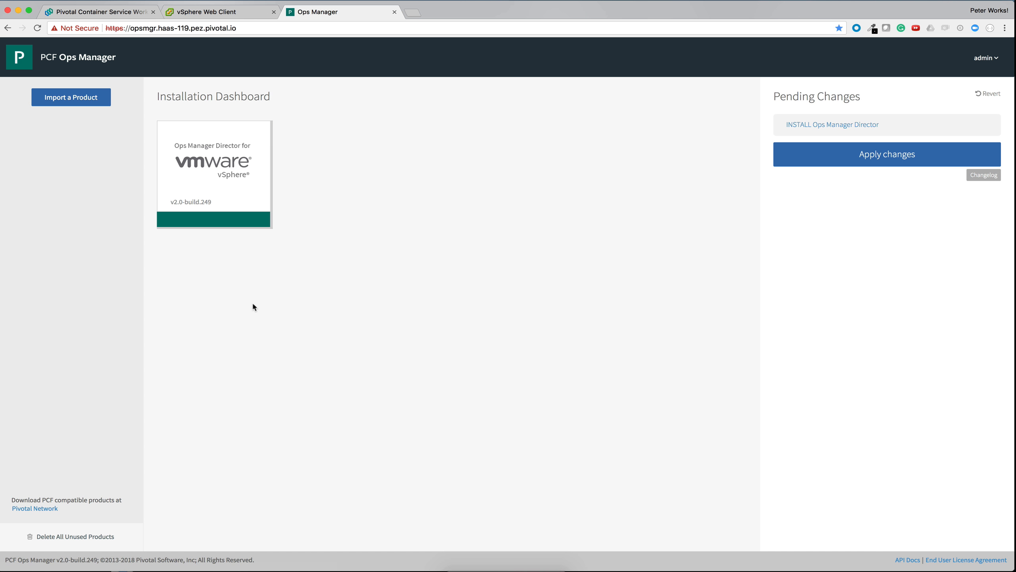
Step: Apply the pending changes to start installing Ops Manager Director
left_click(826, 157)
left_click(872, 159)
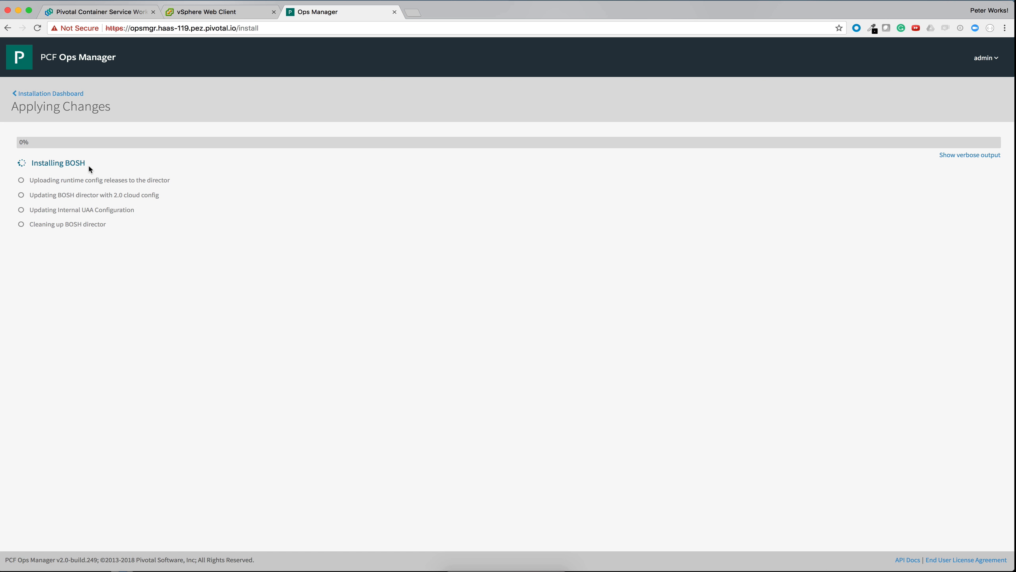
left_click_drag(88, 163, 32, 162)
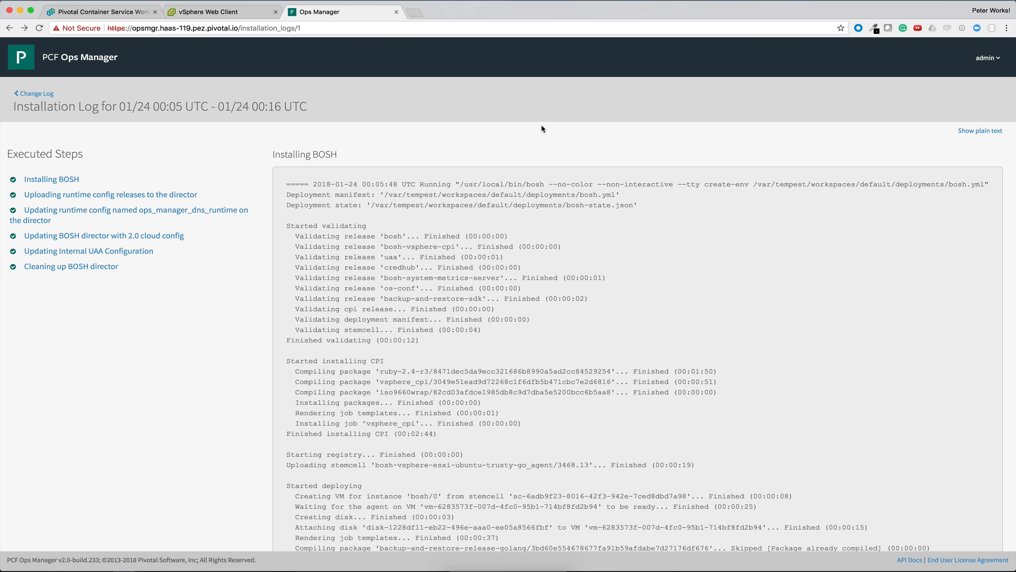